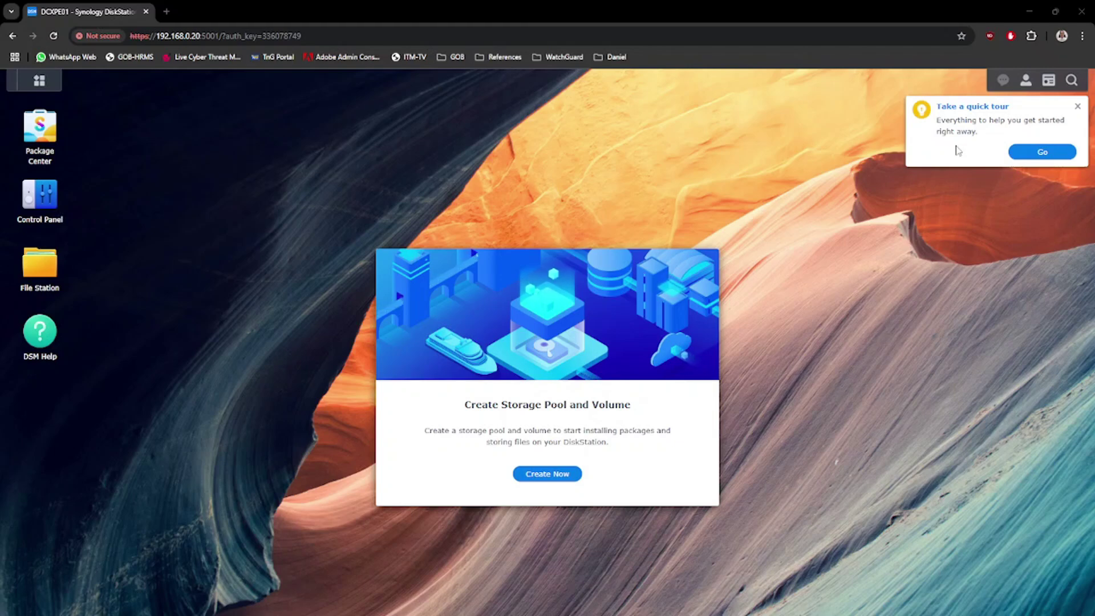
# Close the 'Take a quick tour' popup on the DSM desktop.
pyautogui.click(1078, 107)
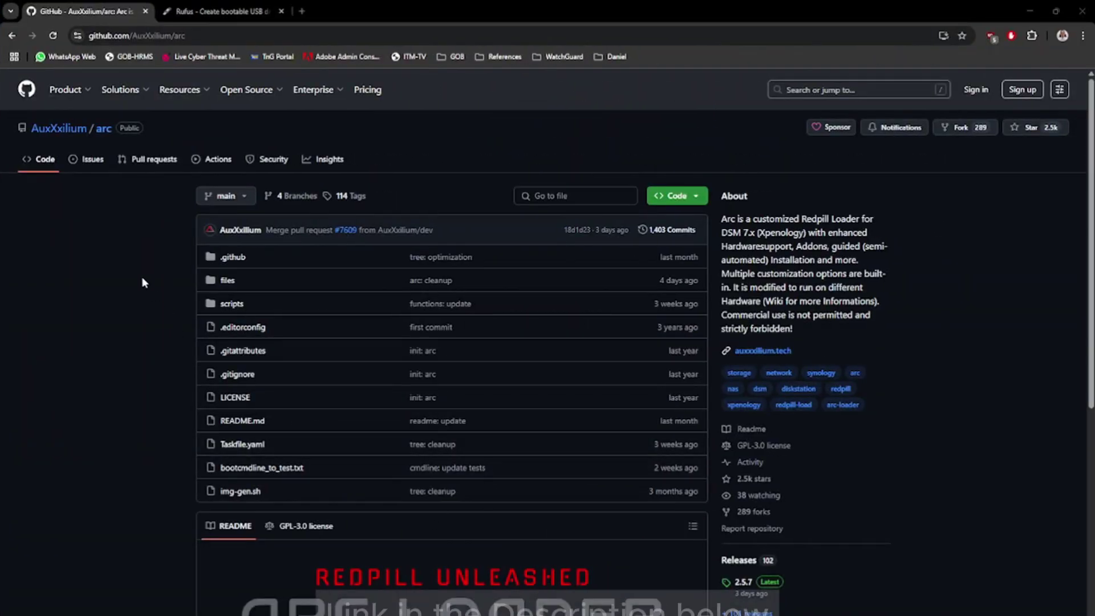
# Open the arc repository's Latest 2.5.7 release and download arc-2.5.7.img.zip from its Assets.
pyautogui.click(221, 36)
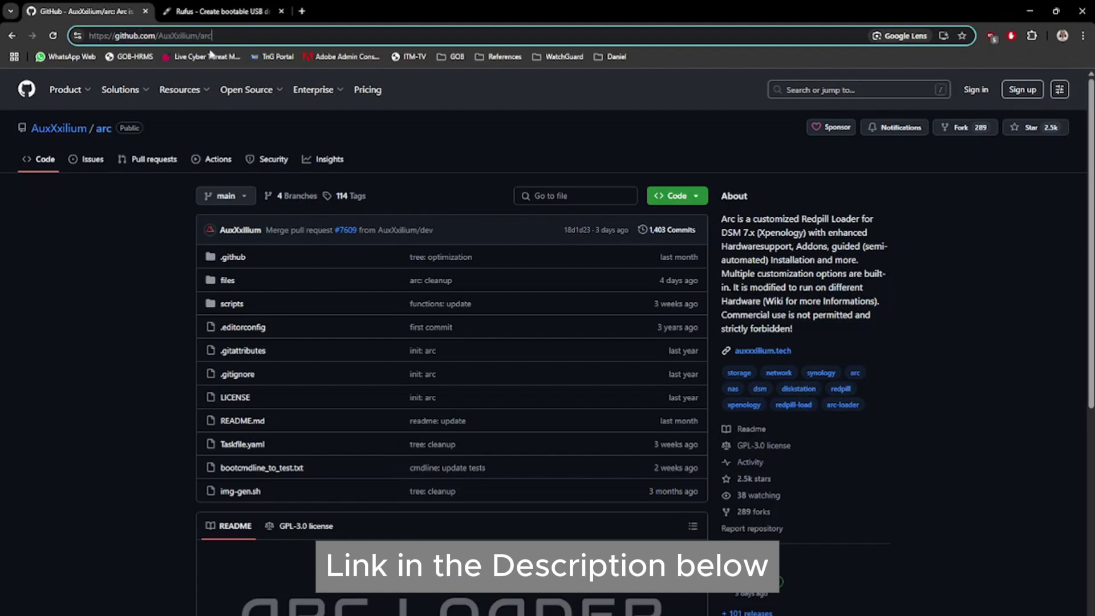
pyautogui.click(133, 292)
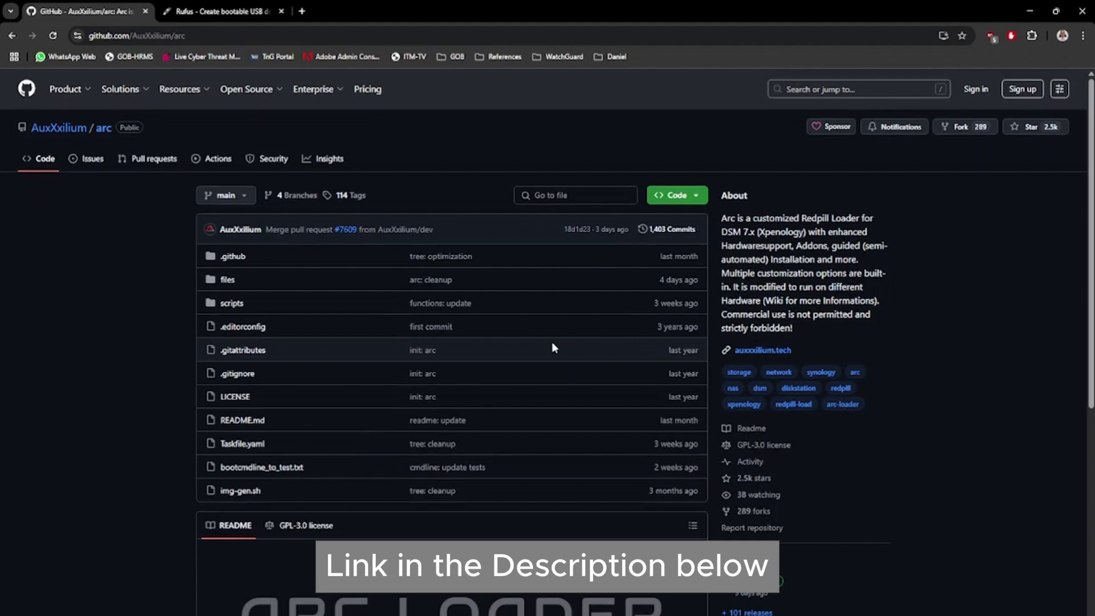
pyautogui.scroll(-5, 552, 343)
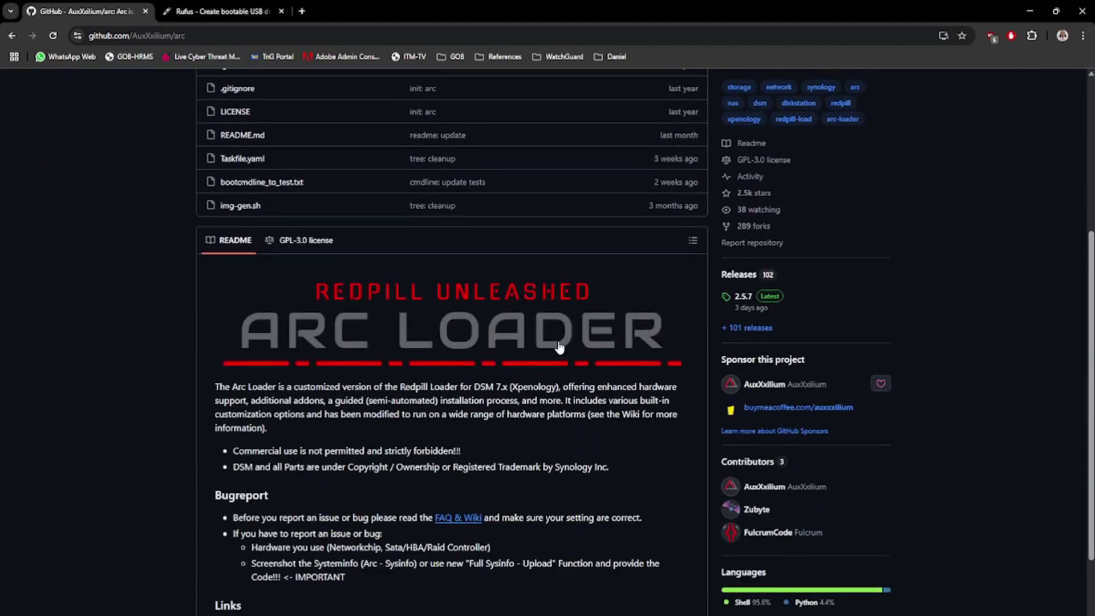
pyautogui.scroll(-4, 559, 348)
pyautogui.scroll(5, 559, 348)
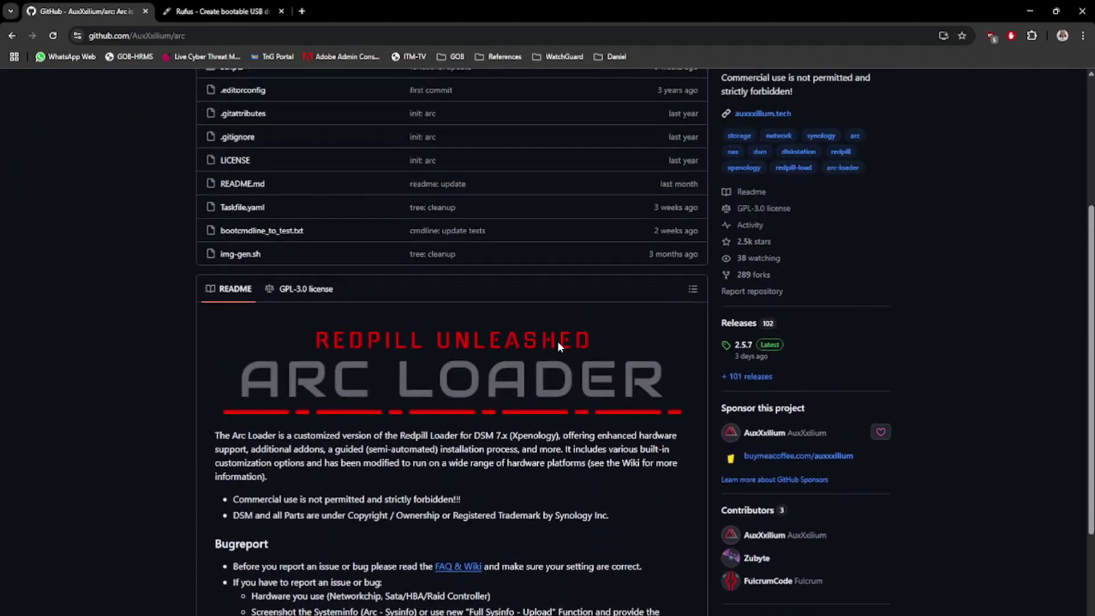
pyautogui.scroll(1, 558, 343)
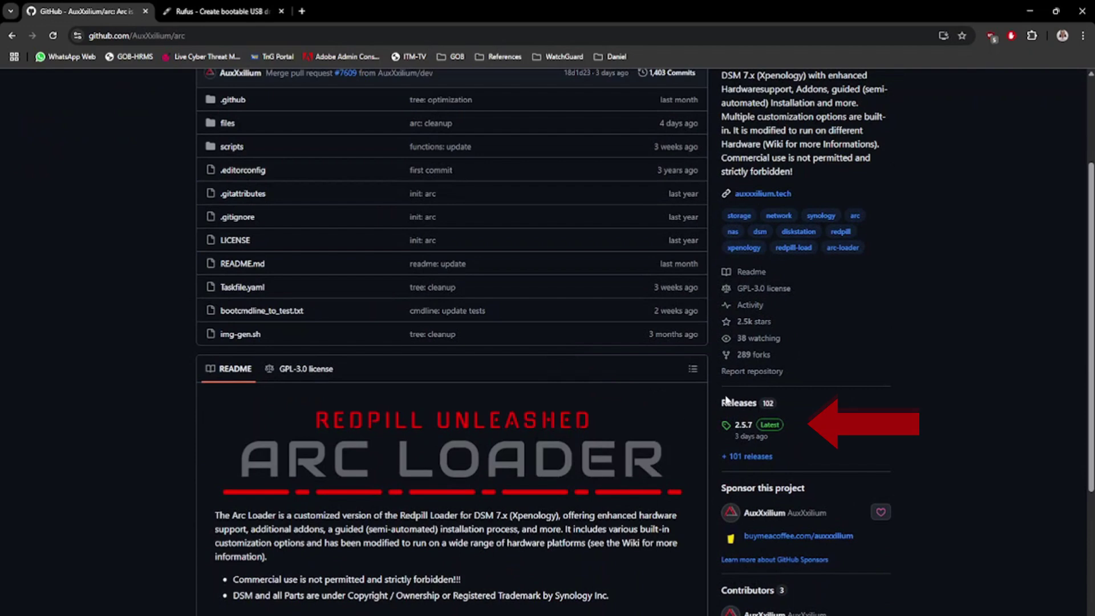
pyautogui.click(771, 427)
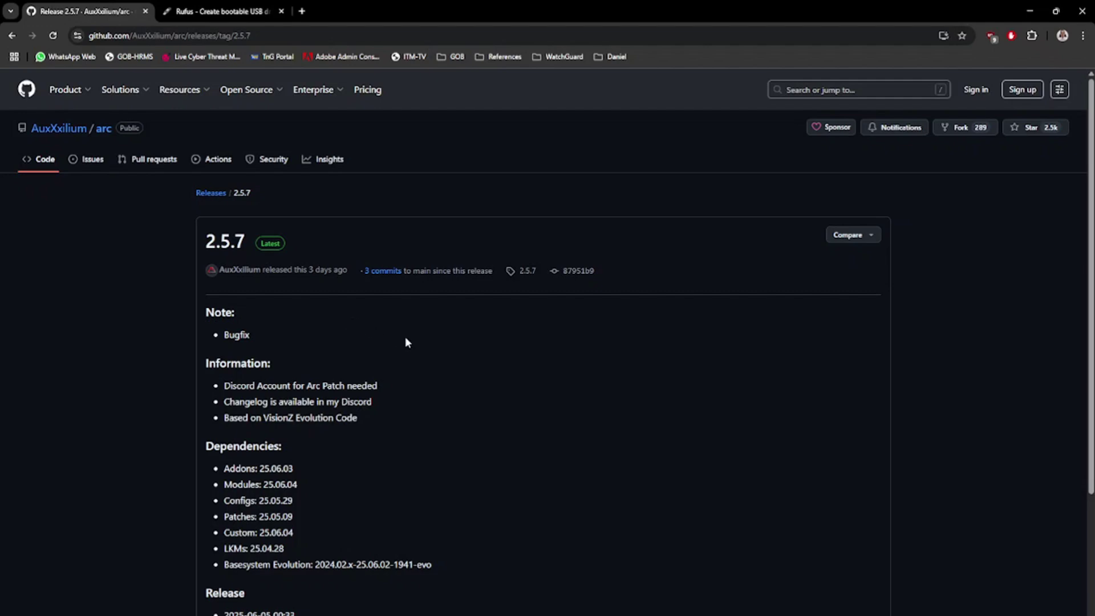
pyautogui.scroll(-4, 406, 340)
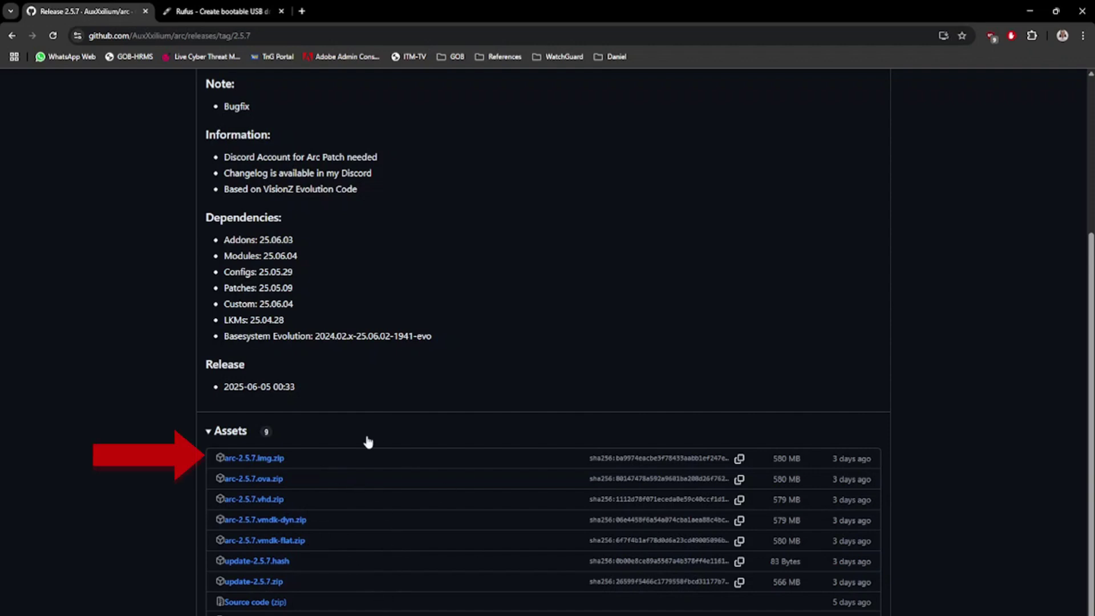
pyautogui.click(274, 464)
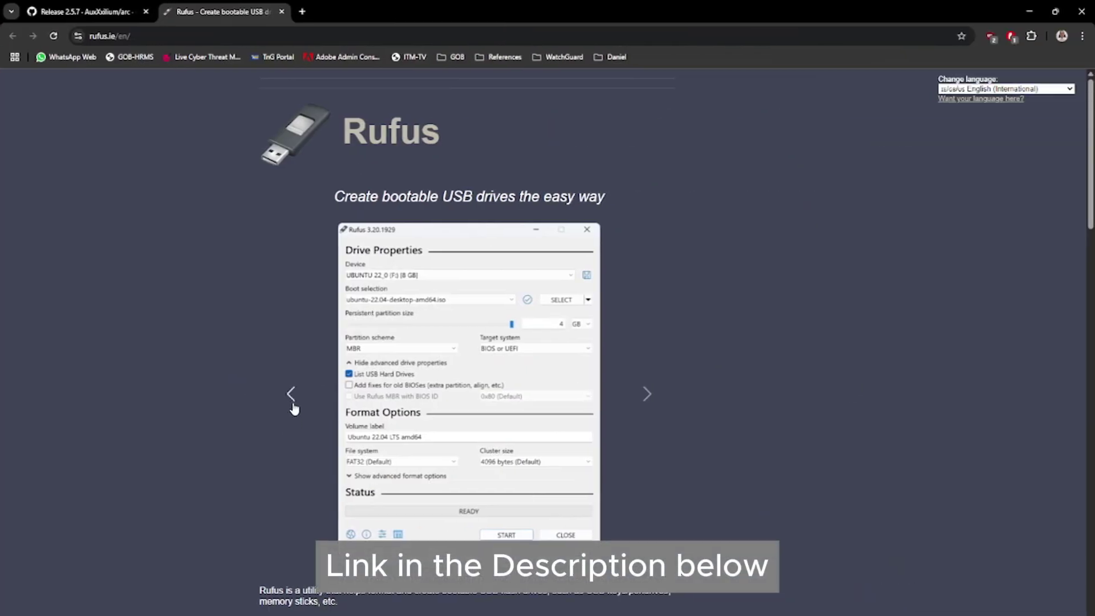
# Go back one Rufus screenshot, then scroll down to the Download releases table.
pyautogui.click(292, 407)
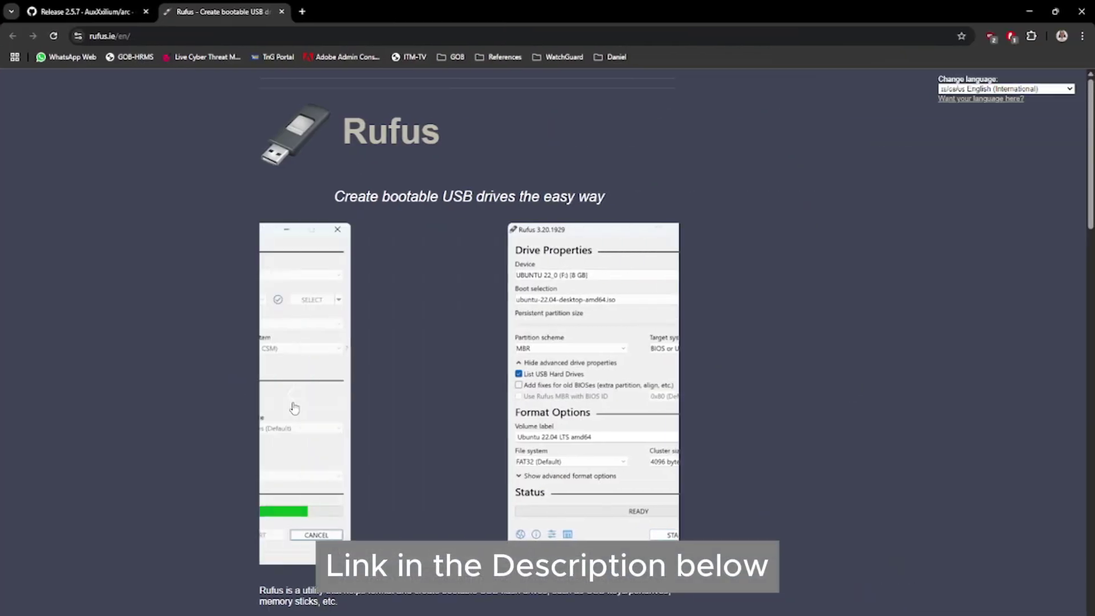
pyautogui.scroll(-6, 278, 403)
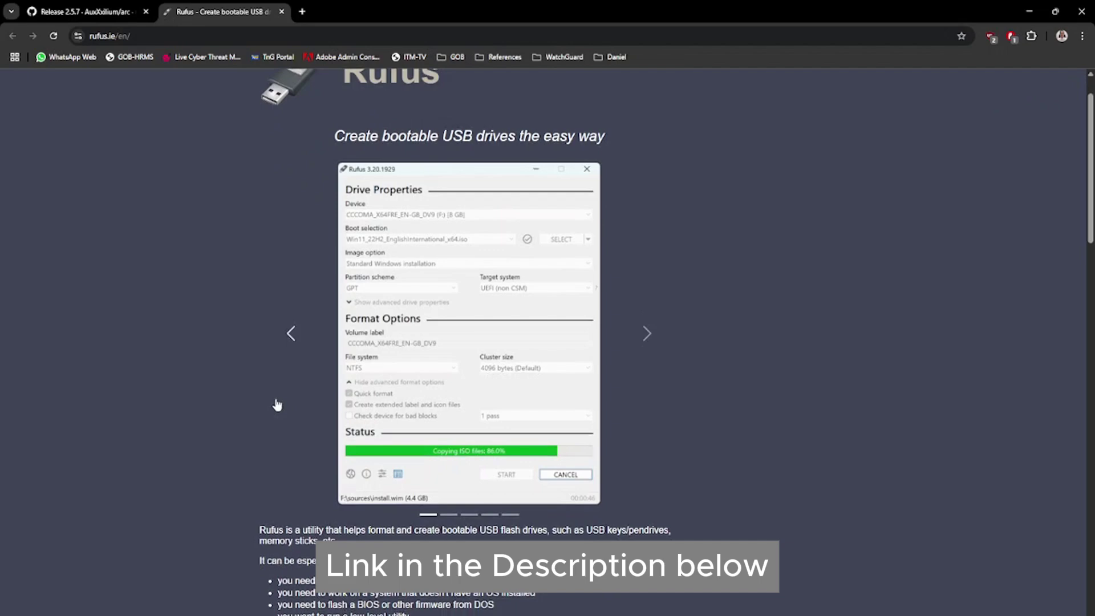
pyautogui.scroll(-1, 232, 406)
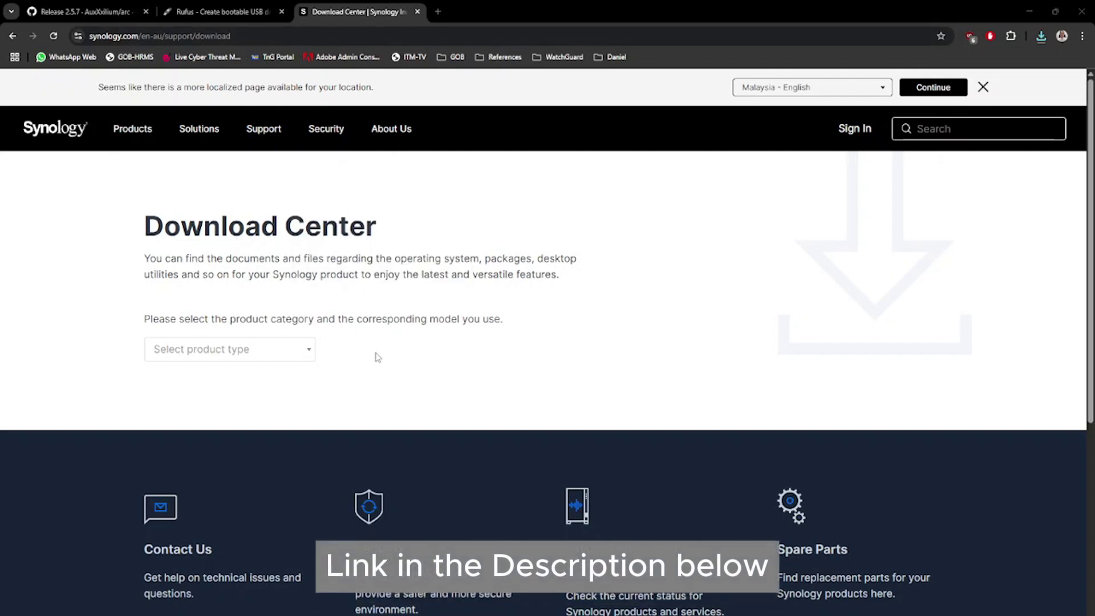
# Choose NAS as the Download Center product type, leaving the model list unselected.
pyautogui.click(310, 354)
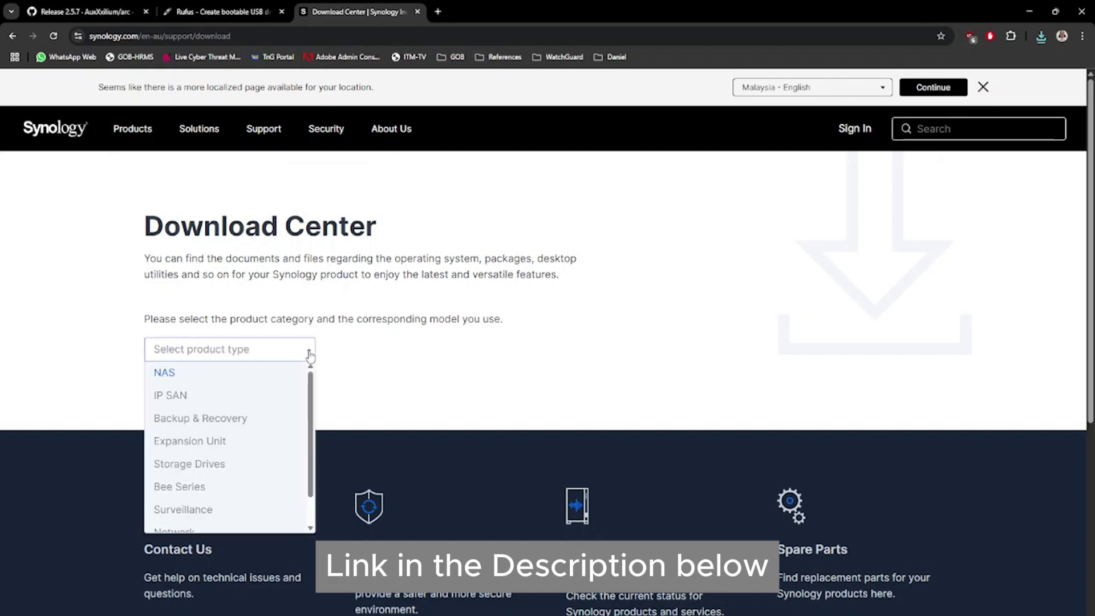
pyautogui.click(163, 377)
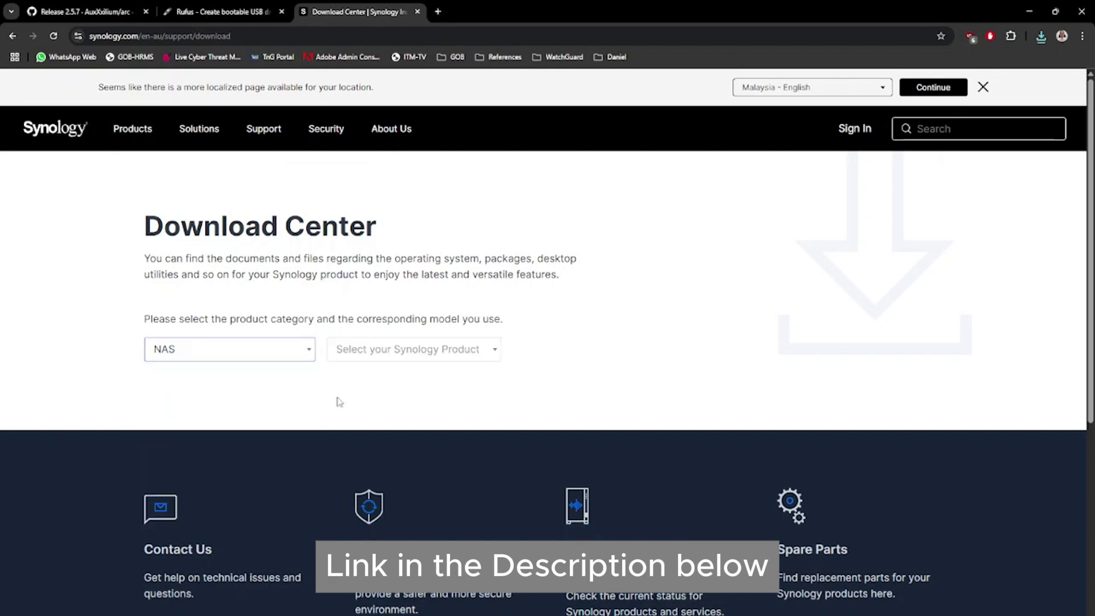
pyautogui.click(498, 354)
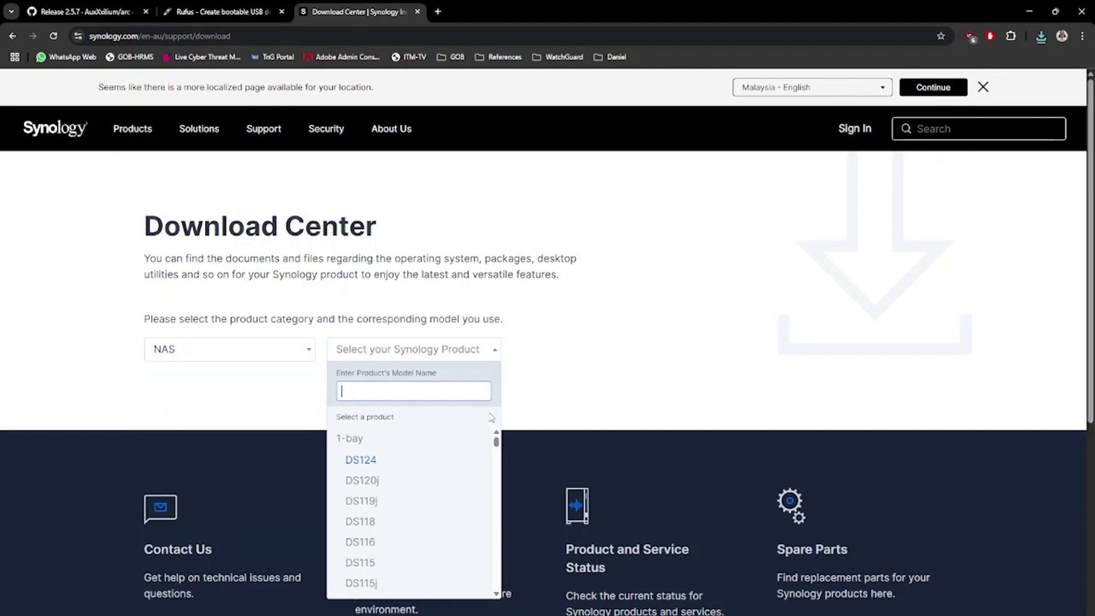
pyautogui.scroll(-5, 479, 460)
pyautogui.scroll(6, 480, 461)
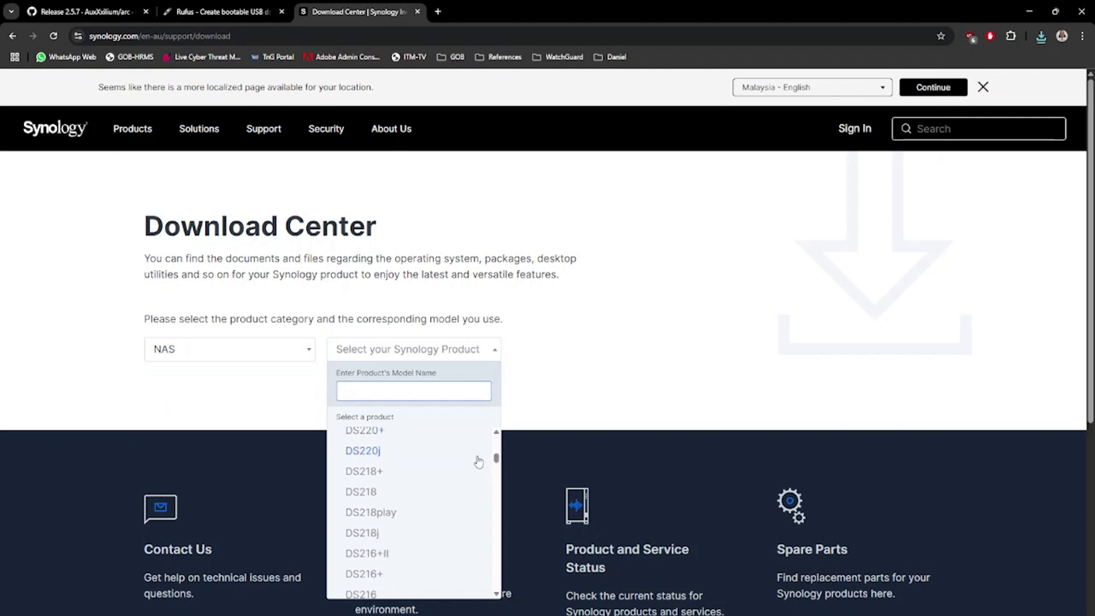
pyautogui.click(542, 387)
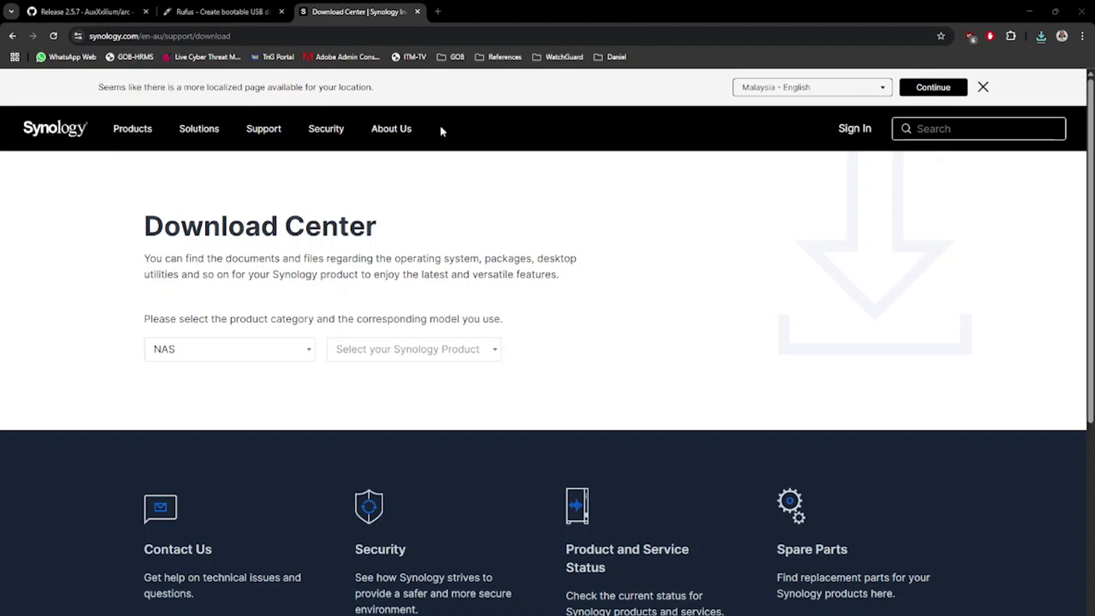
# In a new tab, load github.com/AuxXxilium/arc-dsm/tree/main/dsm and scroll to DS3617xs.
pyautogui.click(437, 11)
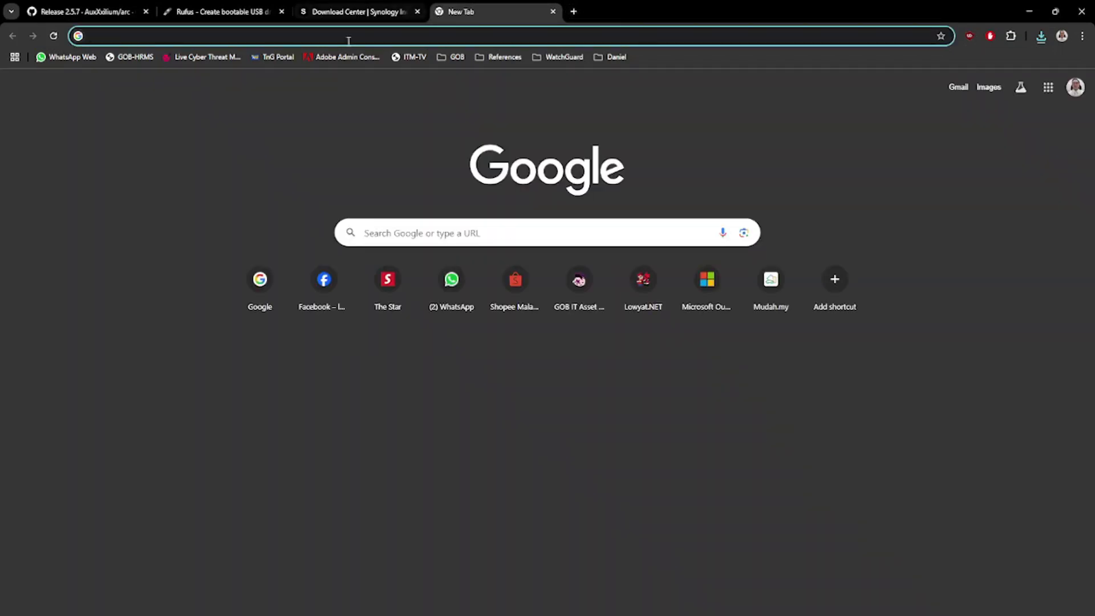
pyautogui.write('https://github.com/AuxXxilium/arc-dsm/tree/main/dsm')
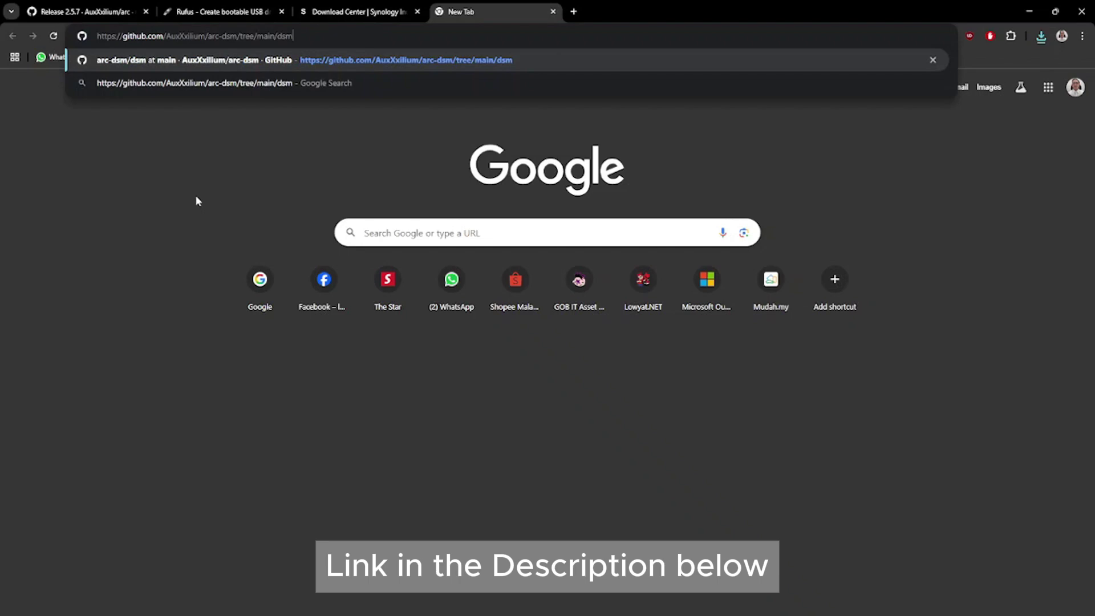
pyautogui.press('Return')
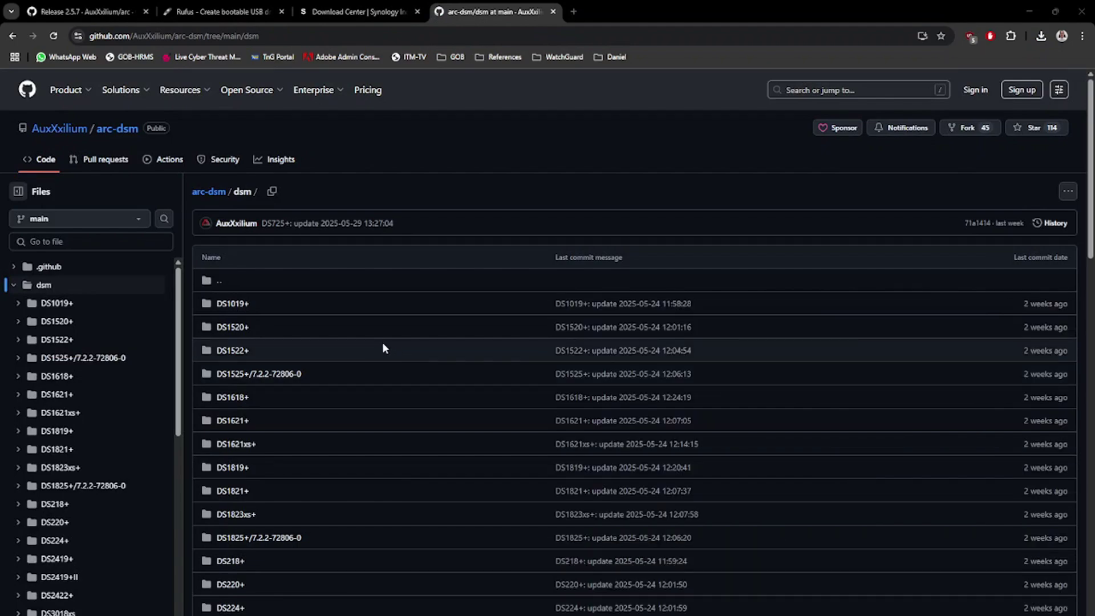
pyautogui.scroll(-8, 383, 348)
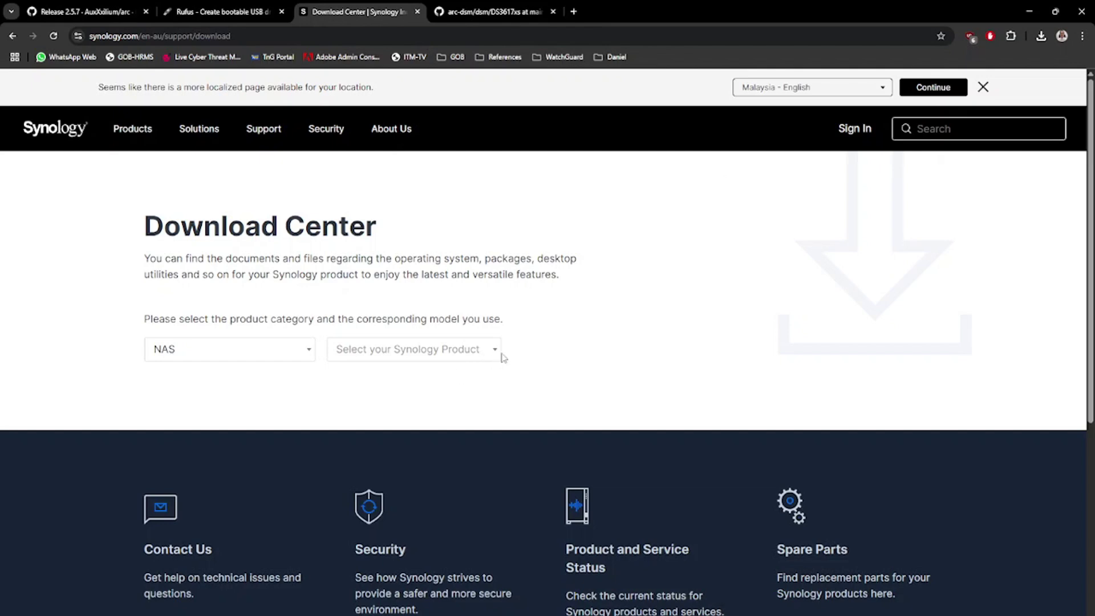
# Search models for ds3617, select DS3617xs, and download DSM 7.2.2.
pyautogui.click(494, 349)
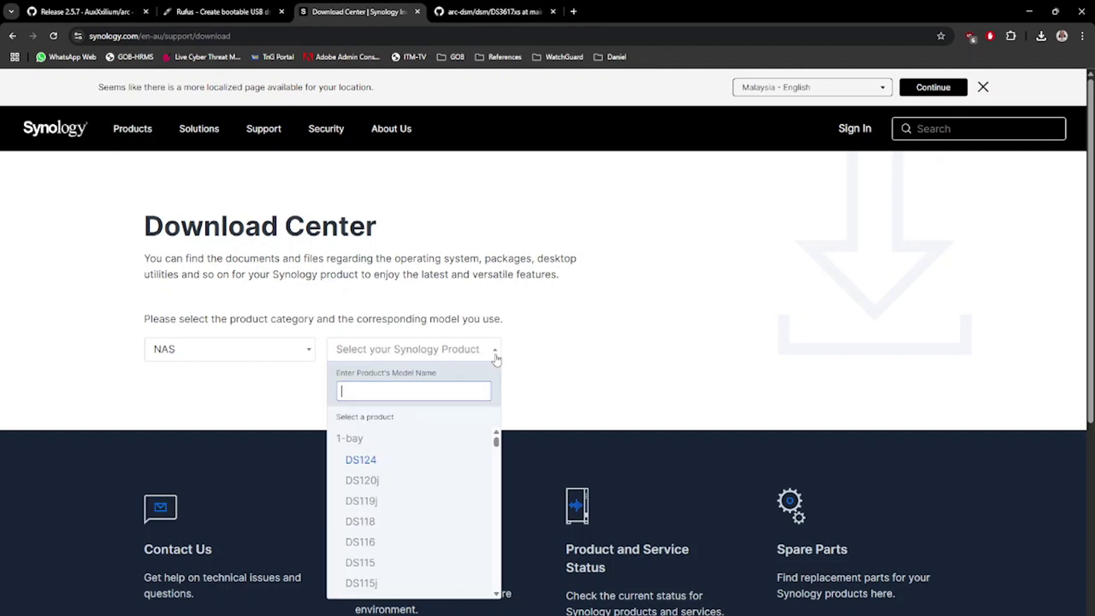
pyautogui.write('ds3617')
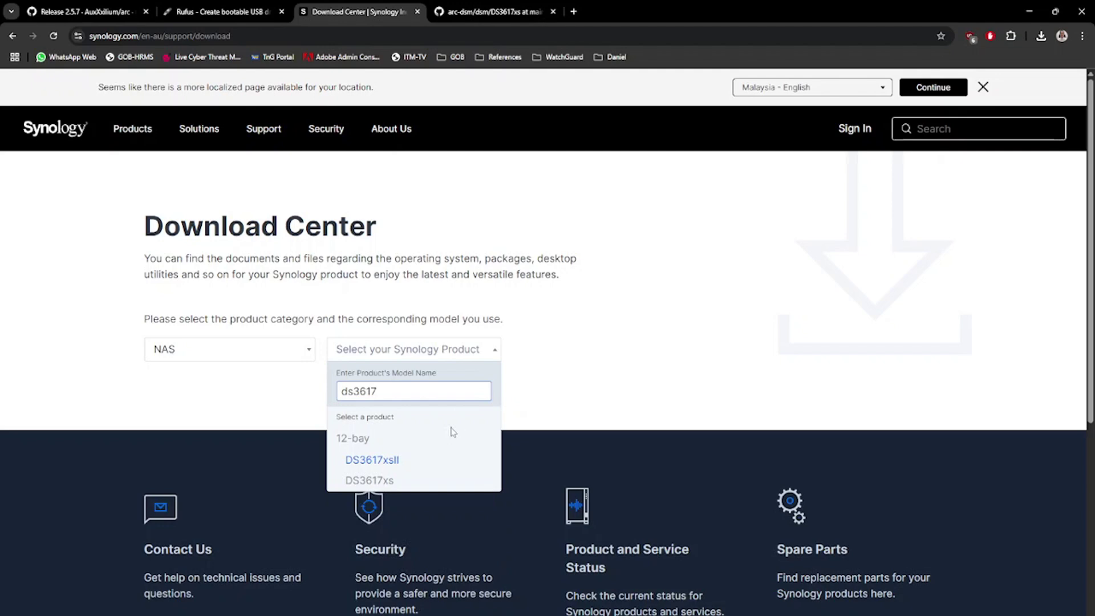
pyautogui.click(387, 483)
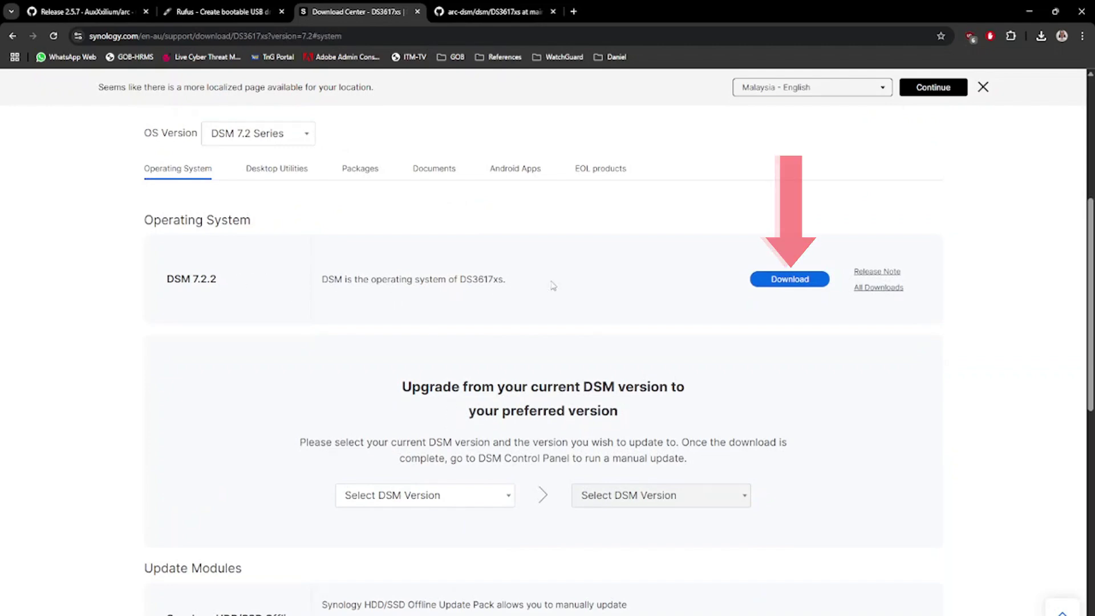
pyautogui.click(790, 281)
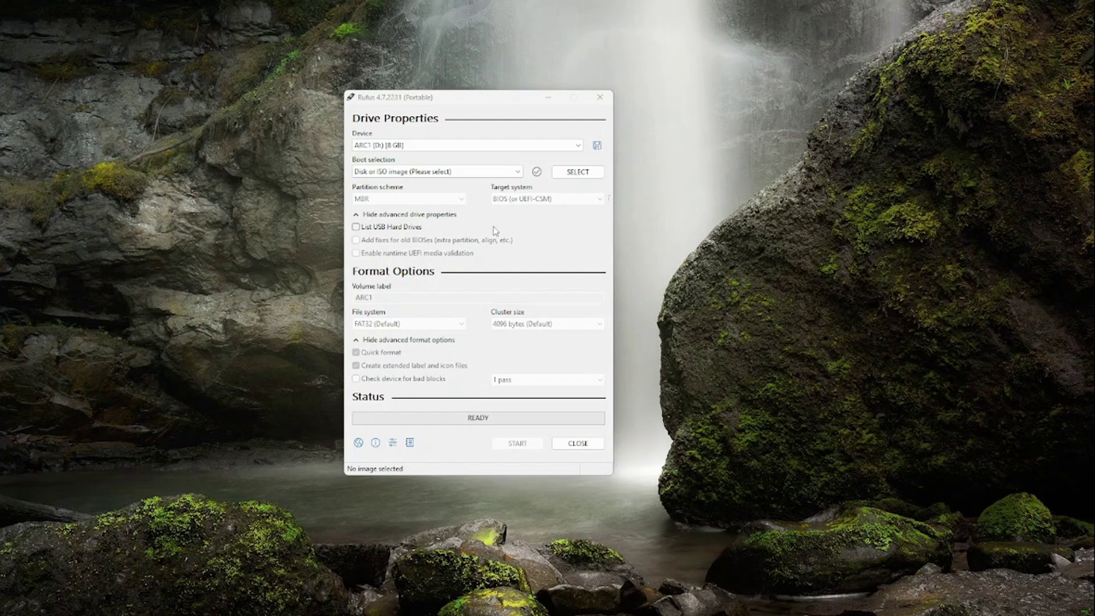
# Keep the 8 GB ARC1 drive as target and load C:\Latest\Xpenology\arc-2.5.7.img.zip as the boot image.
pyautogui.click(573, 146)
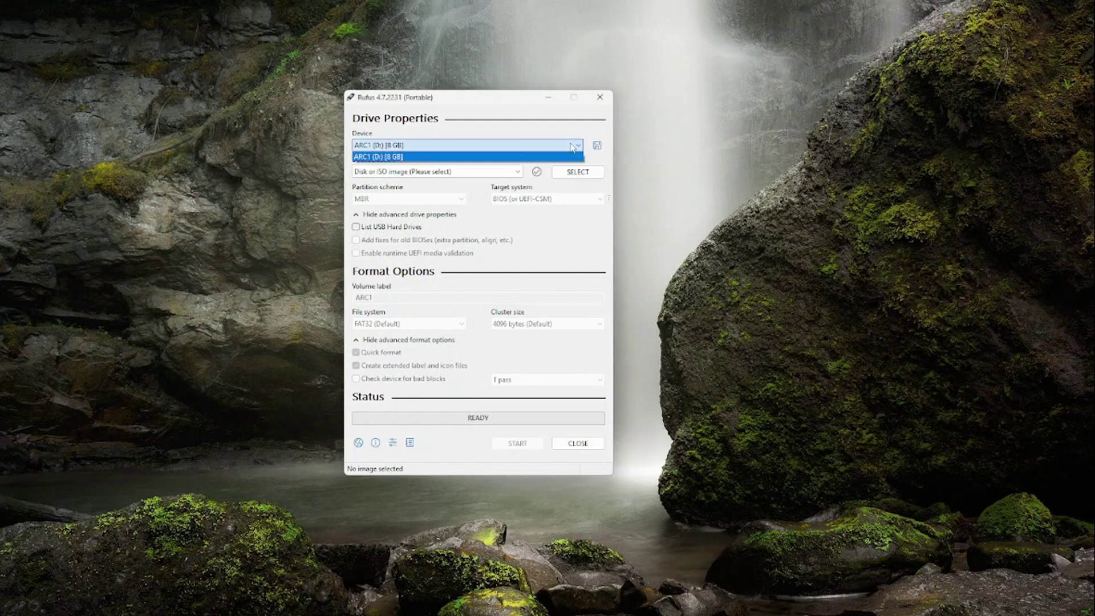
pyautogui.click(573, 147)
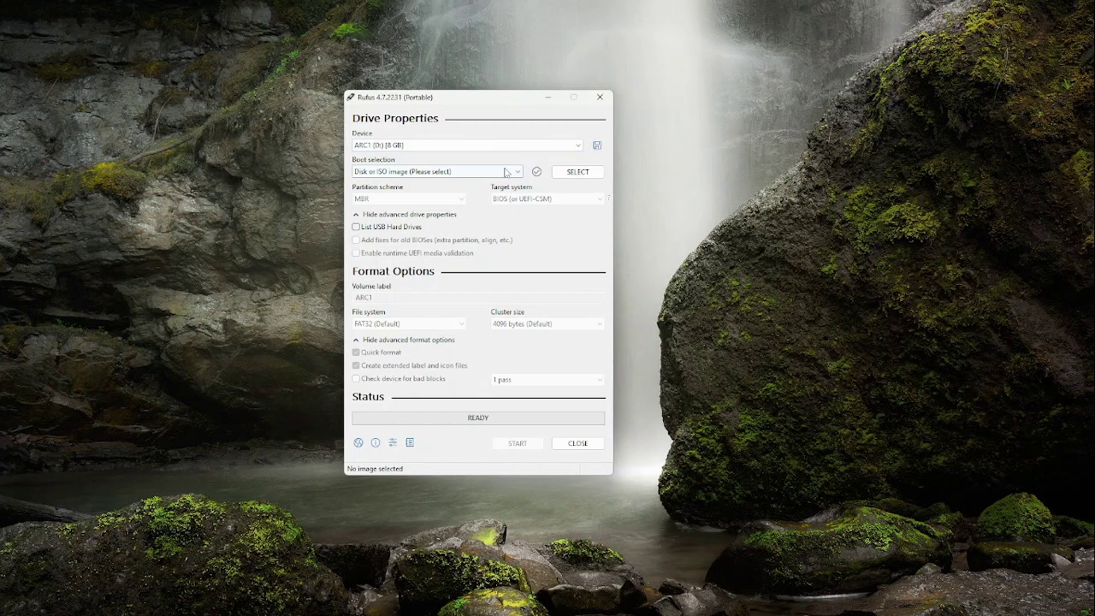
pyautogui.click(567, 172)
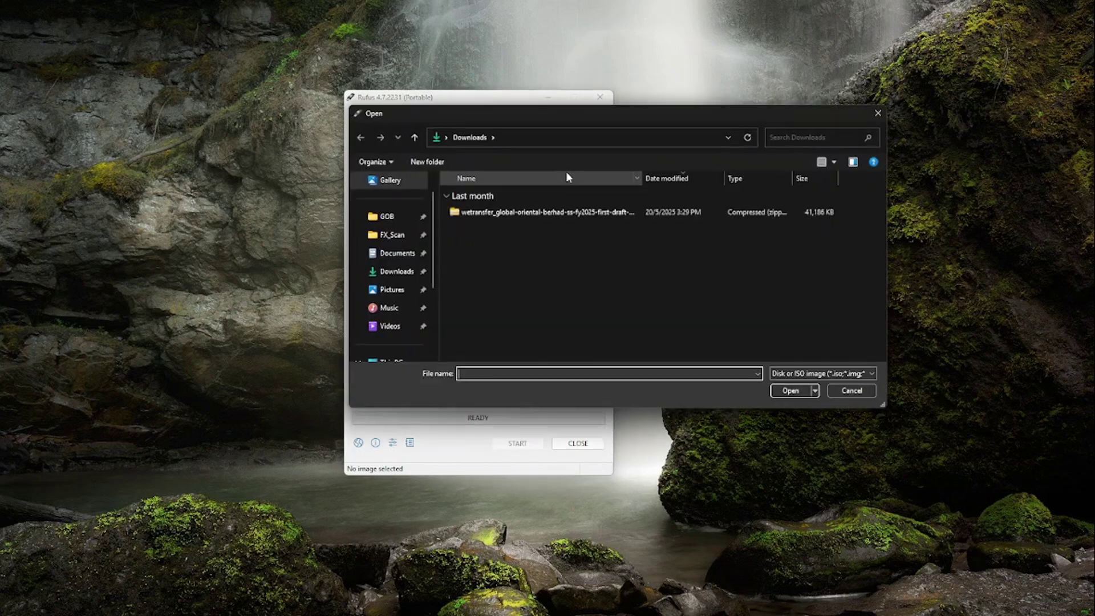
pyautogui.scroll(-1, 402, 297)
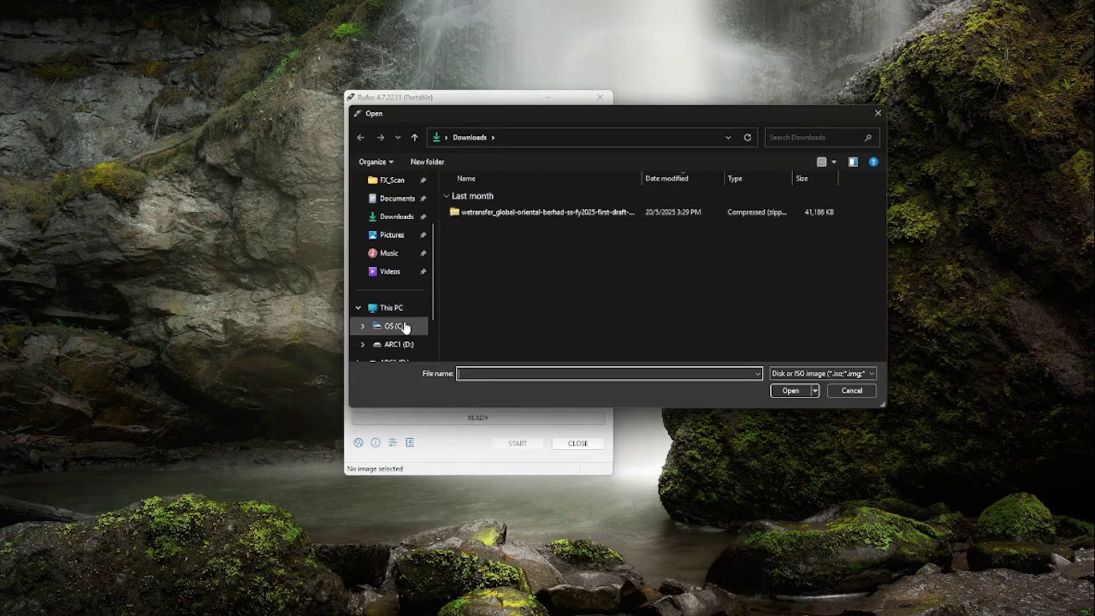
pyautogui.click(404, 327)
pyautogui.doubleClick(471, 293)
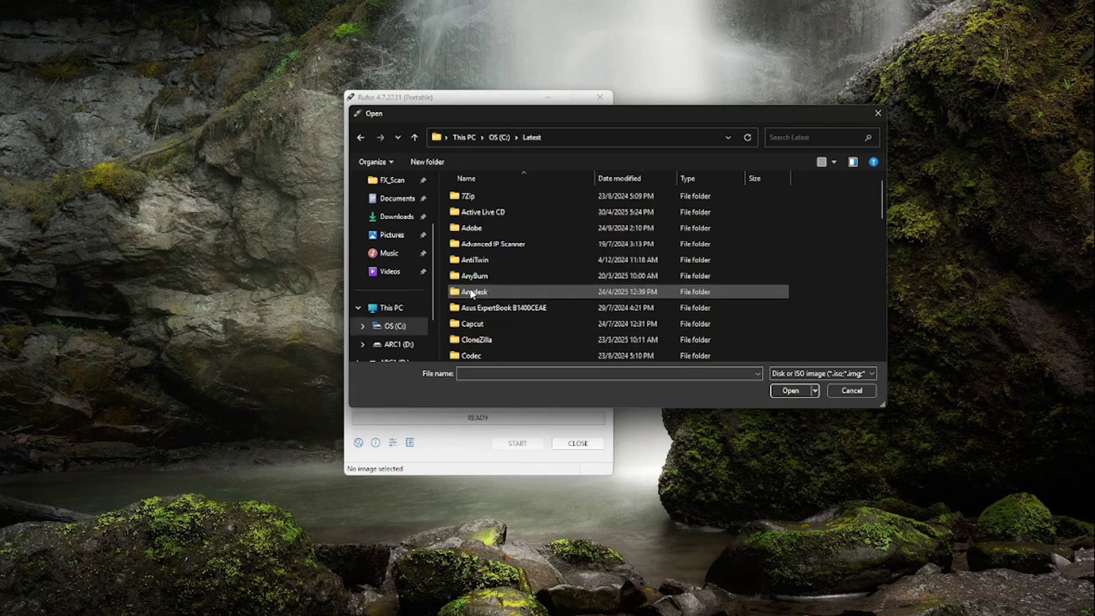
pyautogui.scroll(-5, 472, 290)
pyautogui.doubleClick(471, 356)
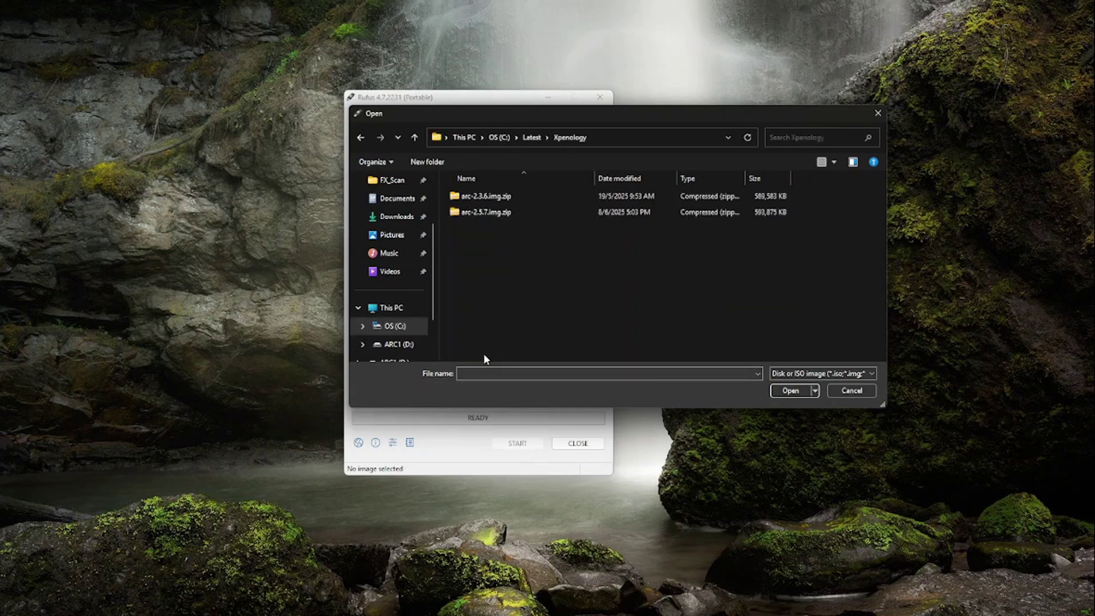
pyautogui.click(501, 214)
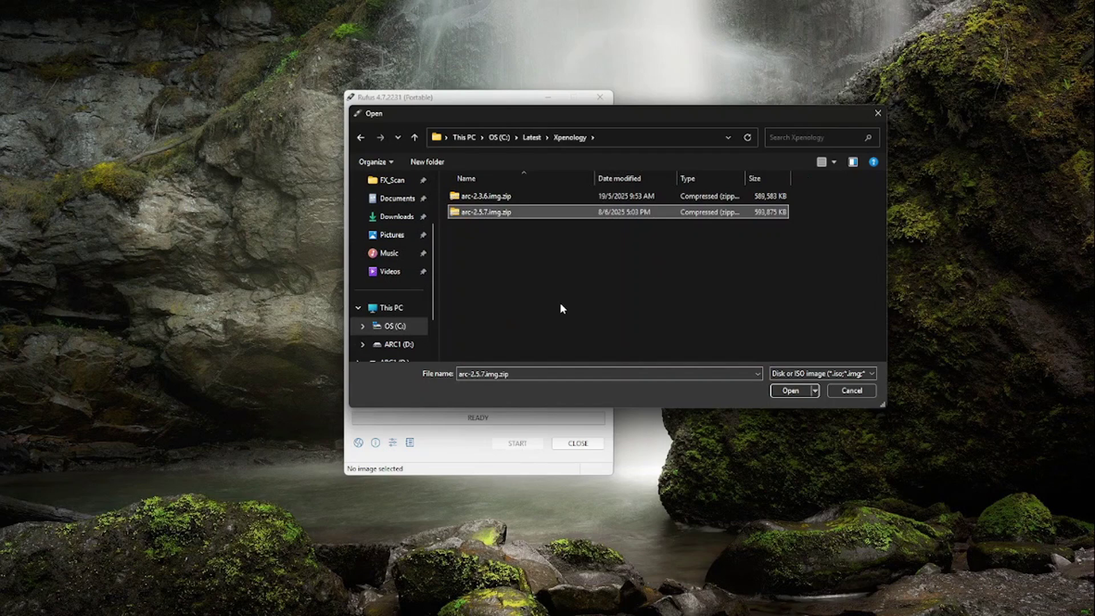
pyautogui.click(791, 391)
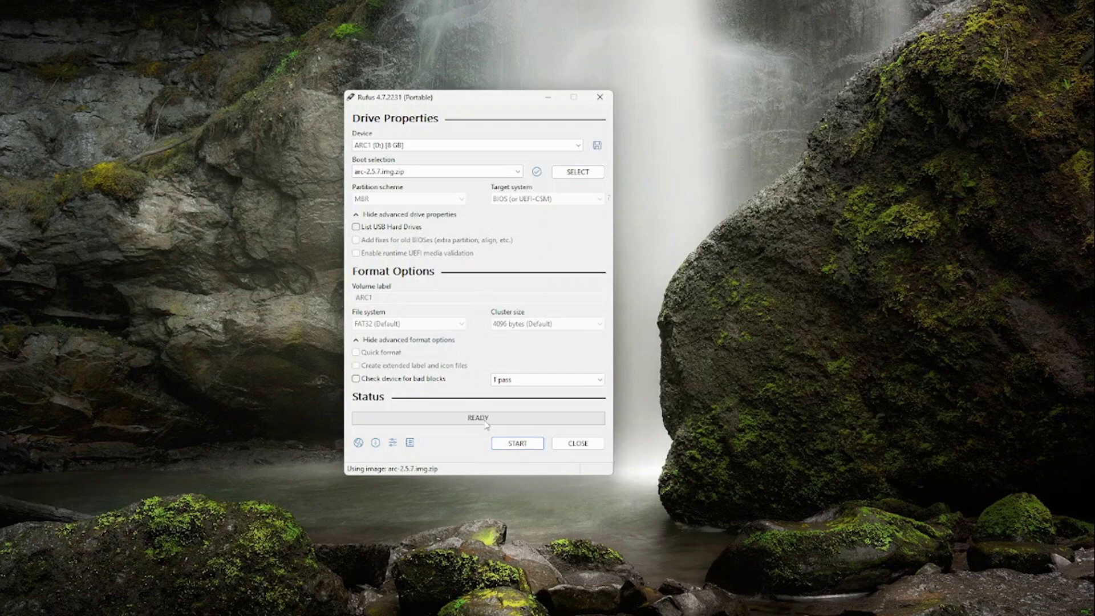
# Write the image to ARC1, accepting the data-erase and multiple-partitions warnings.
pyautogui.click(516, 442)
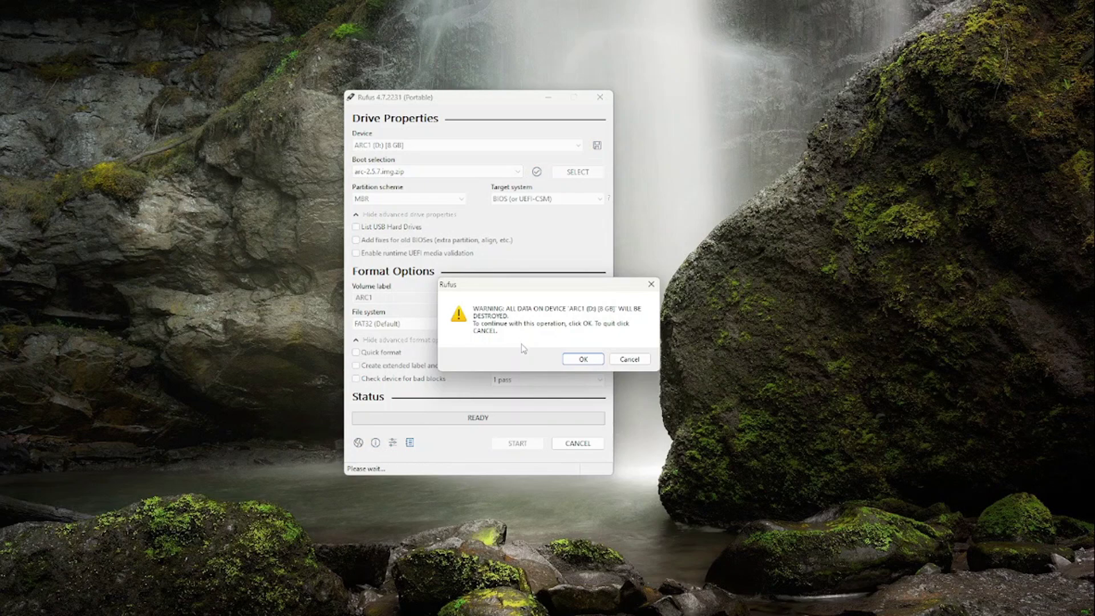
pyautogui.click(571, 363)
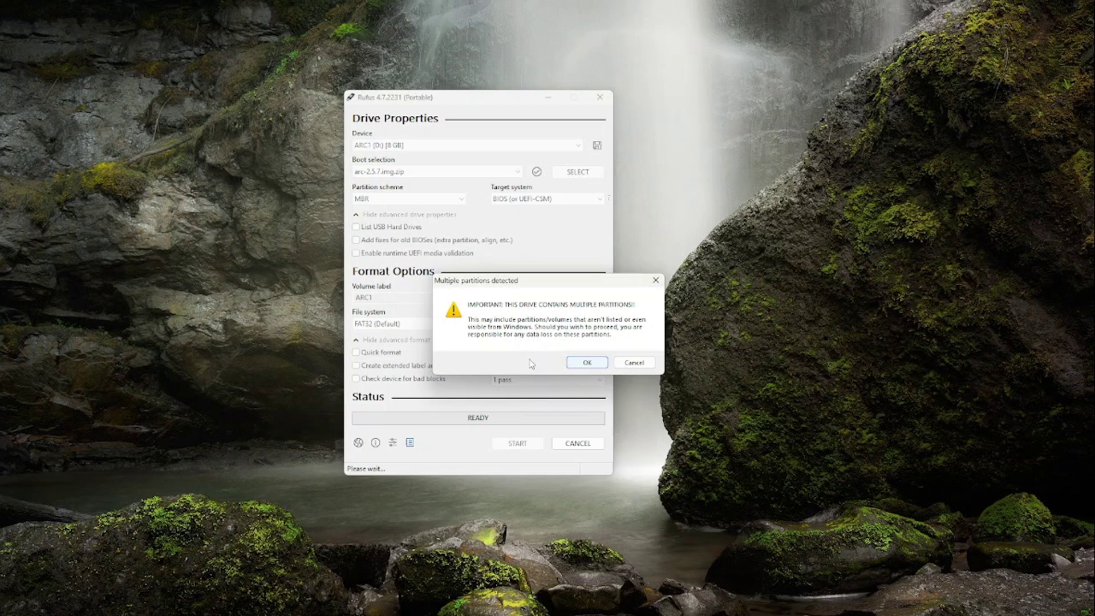
pyautogui.click(579, 365)
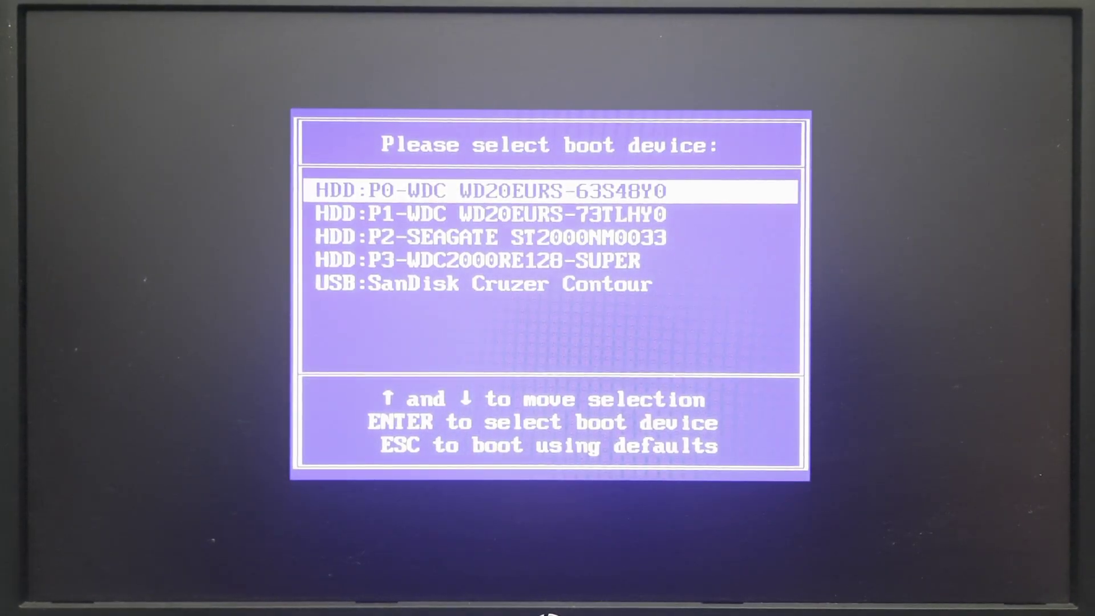
# Boot from the USB SanDisk Cruzer Contour entry and interrupt the countdown to reach Arc Config Mode.
pyautogui.press('Down')
pyautogui.press('Down')
pyautogui.press('Down')
pyautogui.press('Down')
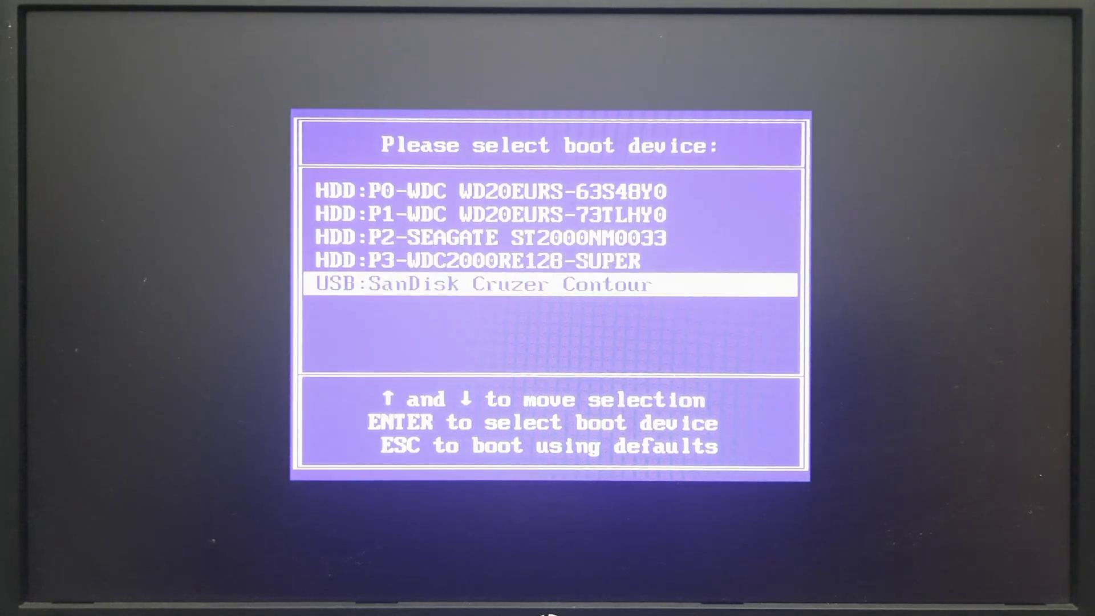
pyautogui.press('Return')
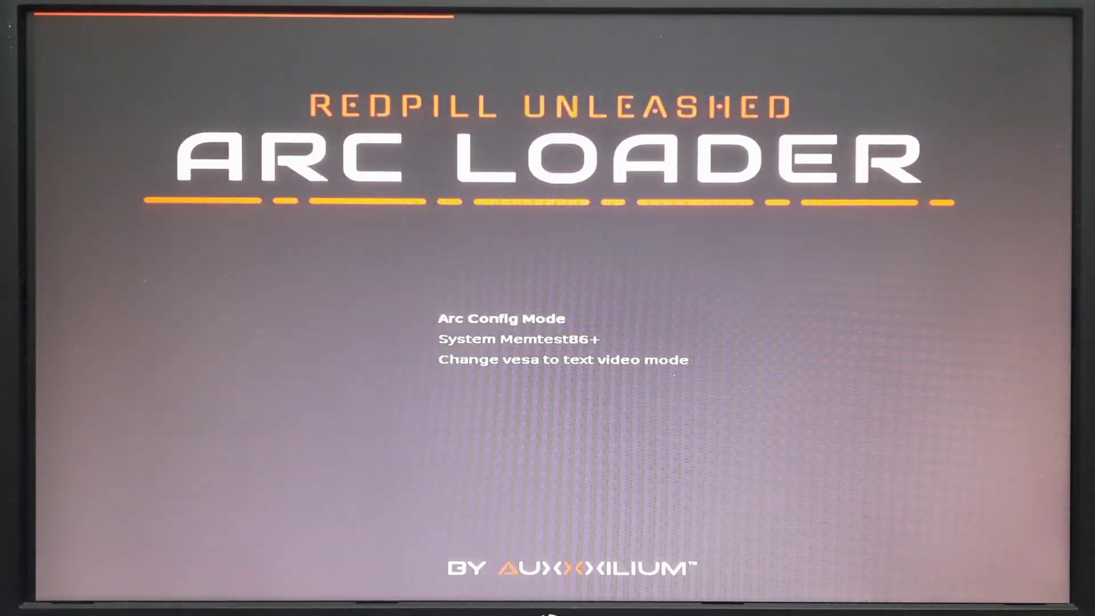
pyautogui.press('Down')
pyautogui.press('Up')
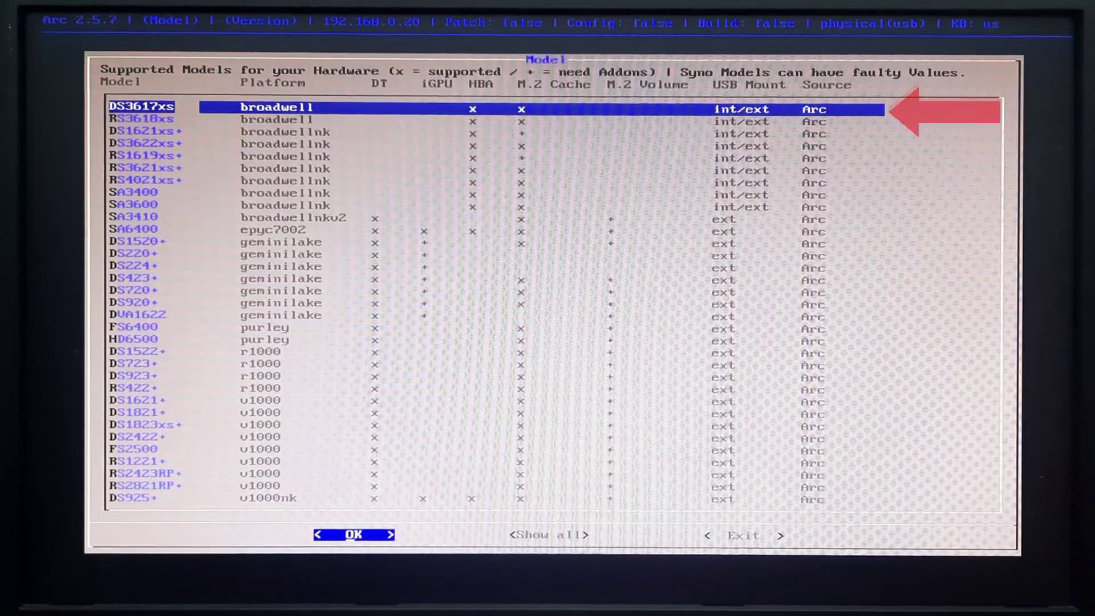
# Highlight DS3617xs in the supported model list and confirm it.
pyautogui.press('Down')
pyautogui.press('Down')
pyautogui.press('Down')
pyautogui.press('Up')
pyautogui.press('Up')
pyautogui.press('Up')
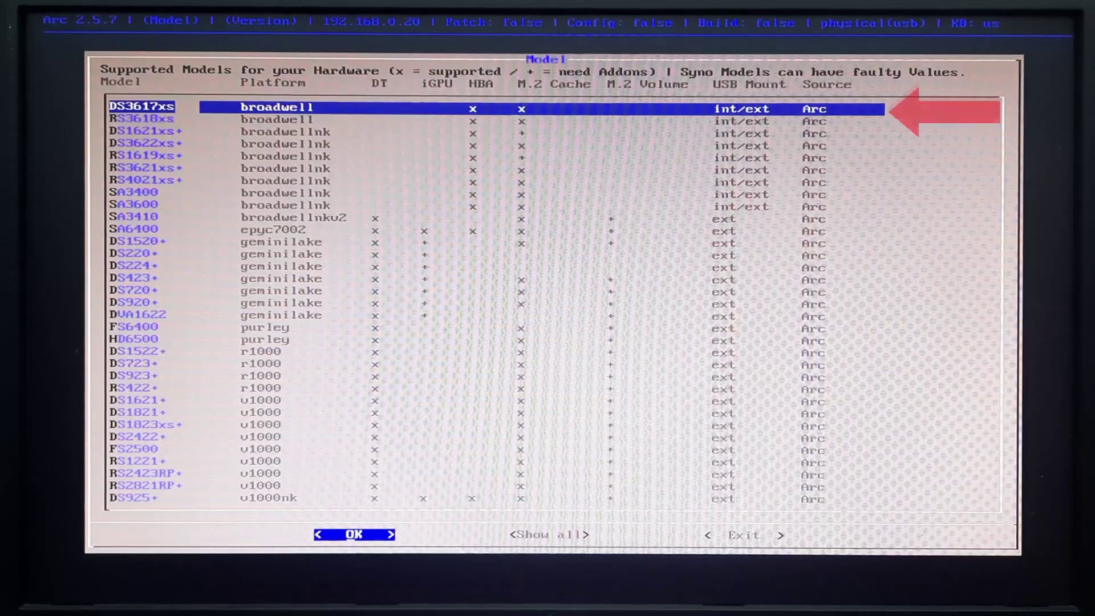
pyautogui.press('Return')
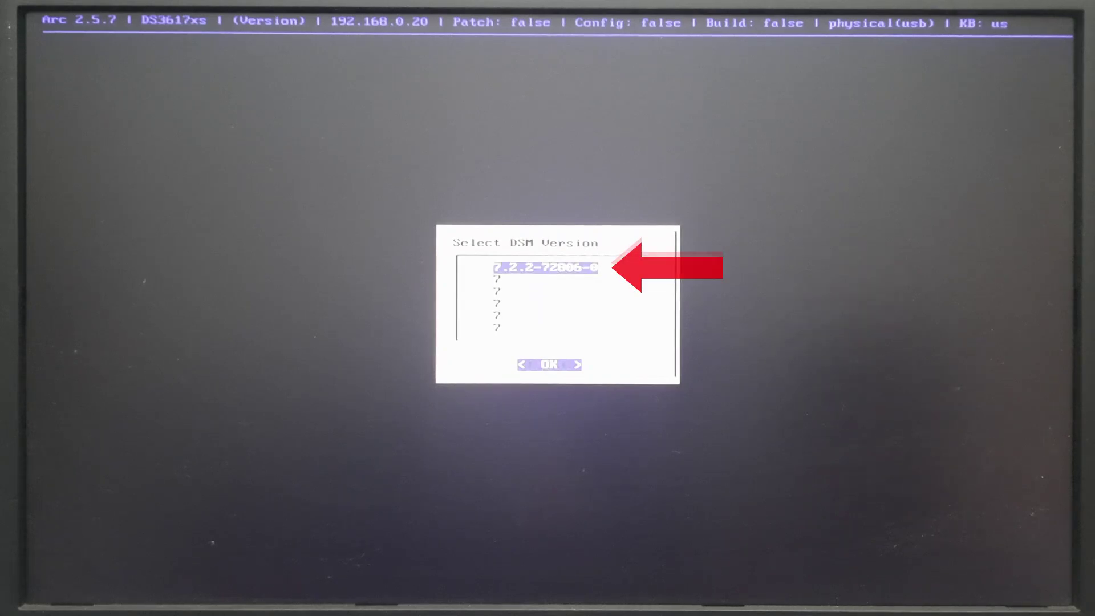
# Select DSM 7.2.2-72806-0, answer No to Automated Mode, and choose a random SN/Mac.
pyautogui.press('Return')
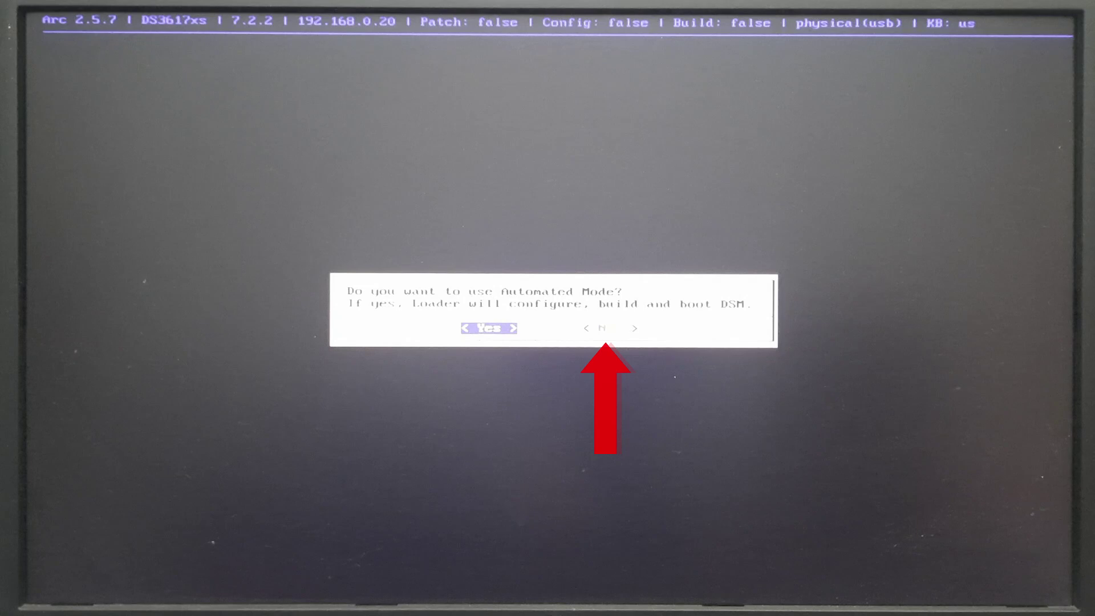
pyautogui.press('Right')
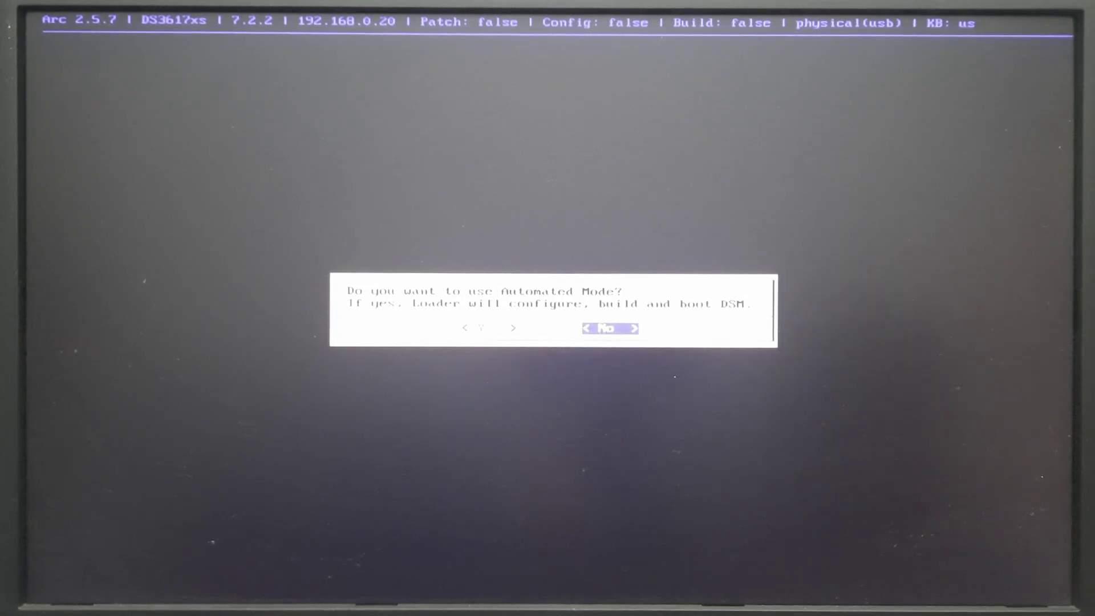
pyautogui.press('Return')
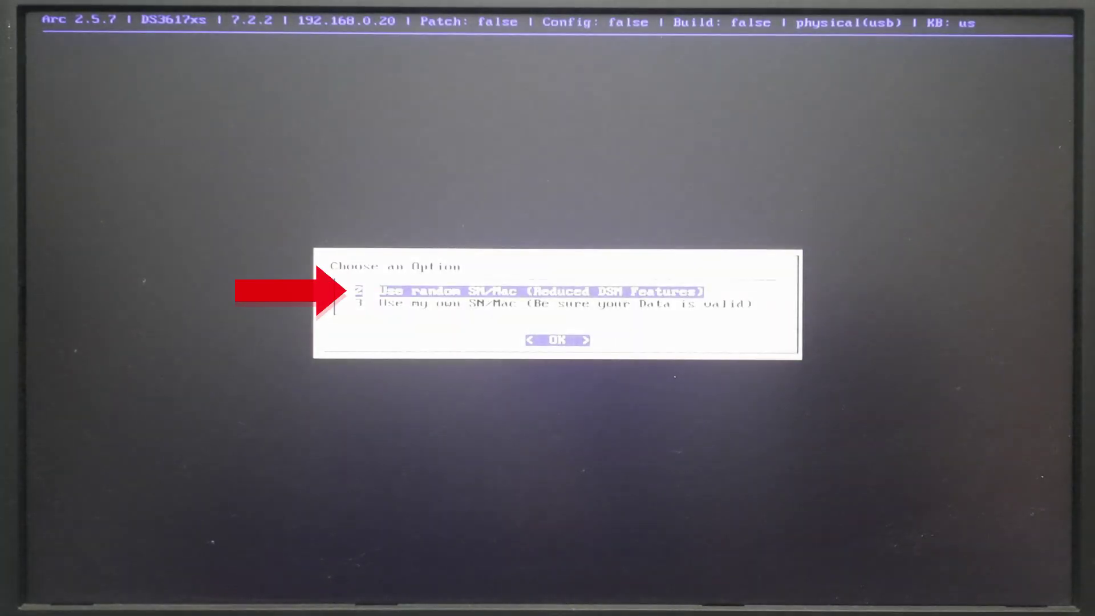
pyautogui.press('Down')
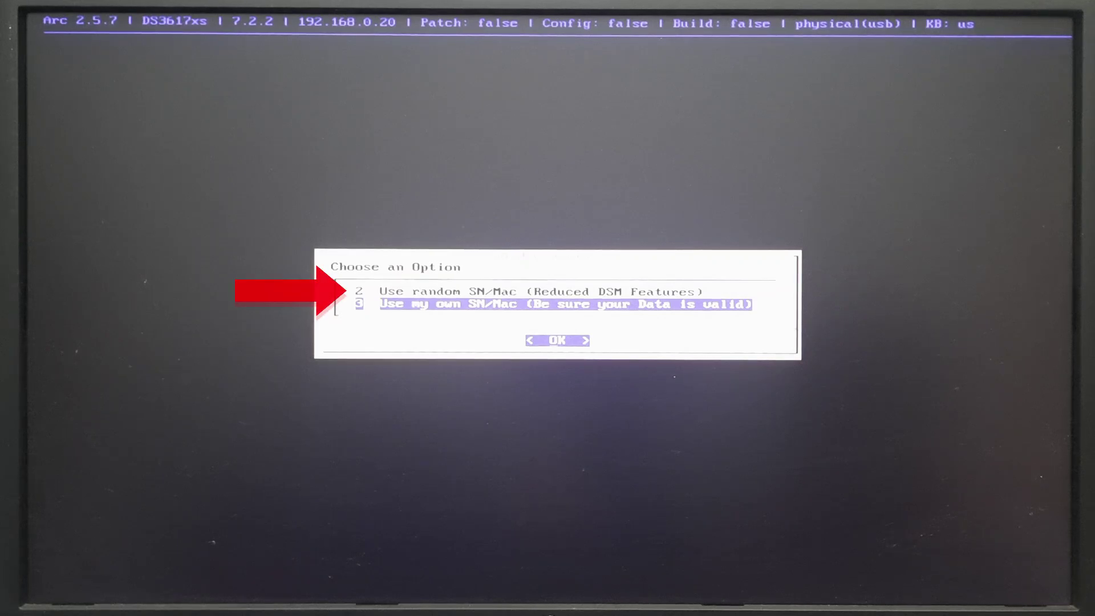
pyautogui.press('Up')
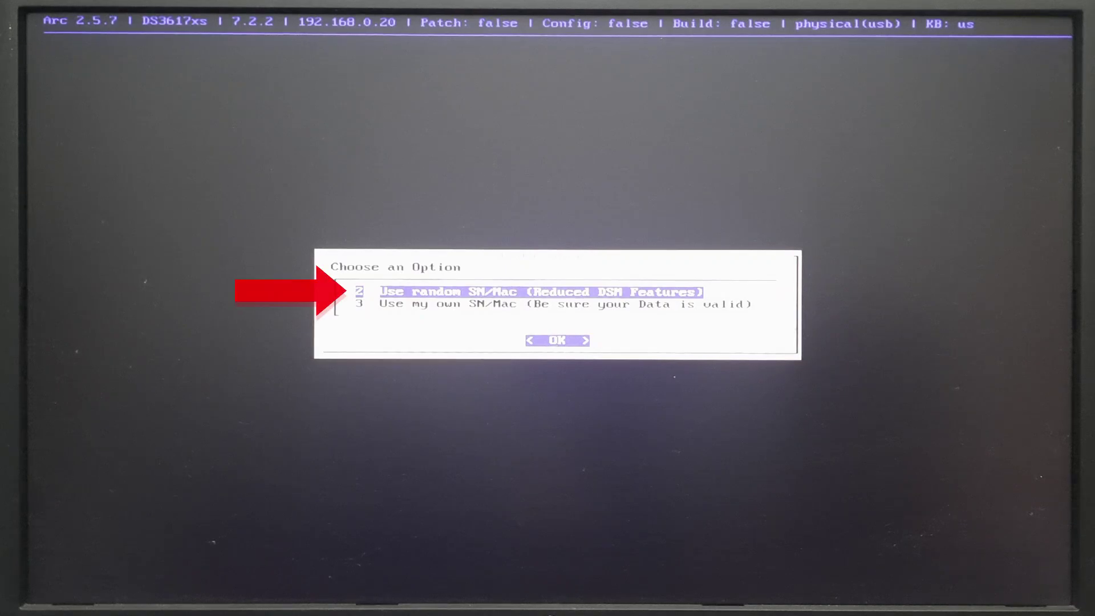
pyautogui.press('Return')
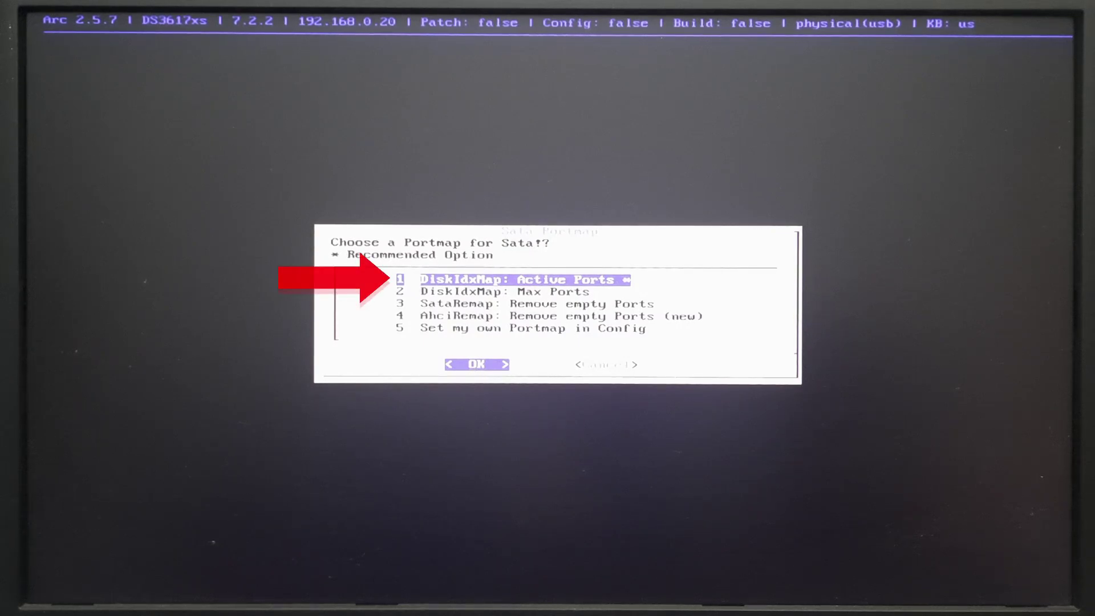
# Keep the recommended SATA portmap, DiskIdxMap: Active Ports.
pyautogui.press('Down')
pyautogui.press('Down')
pyautogui.press('Down')
pyautogui.press('Down')
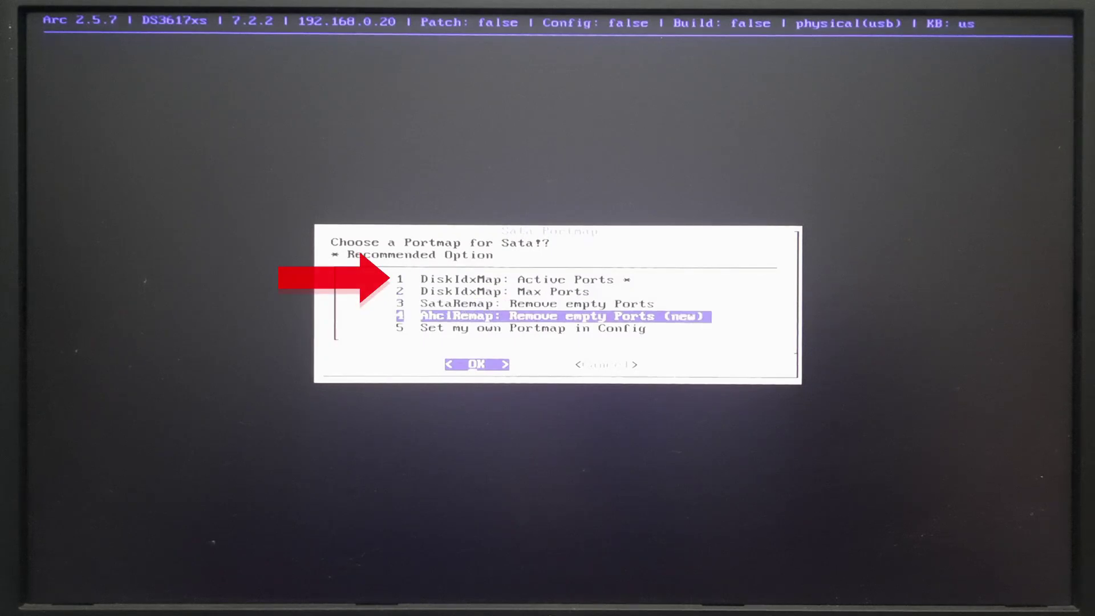
pyautogui.press('Up')
pyautogui.press('Up')
pyautogui.press('Up')
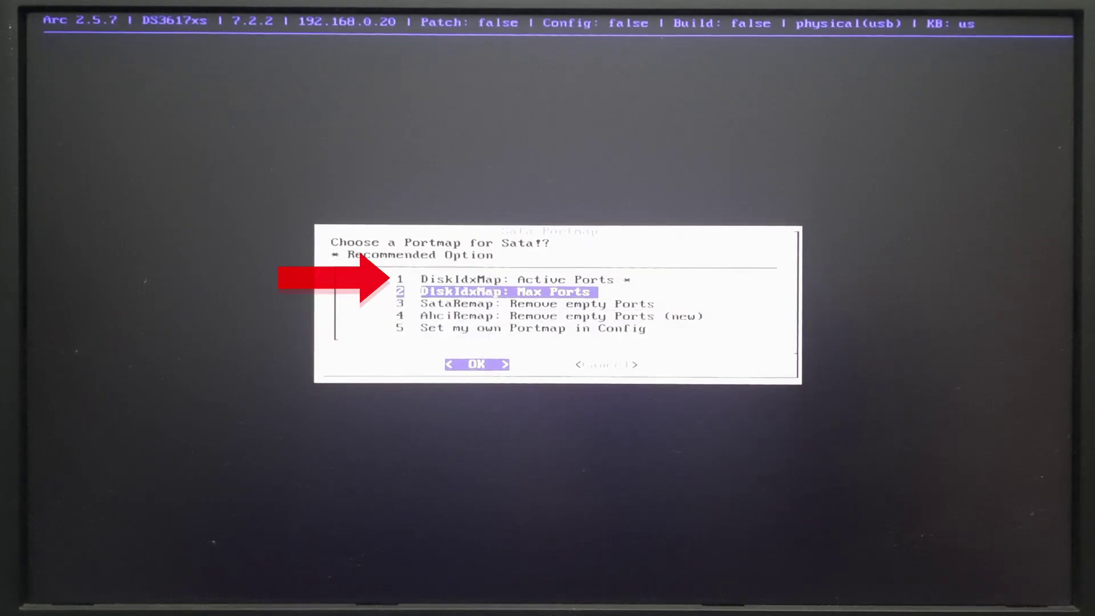
pyautogui.press('Up')
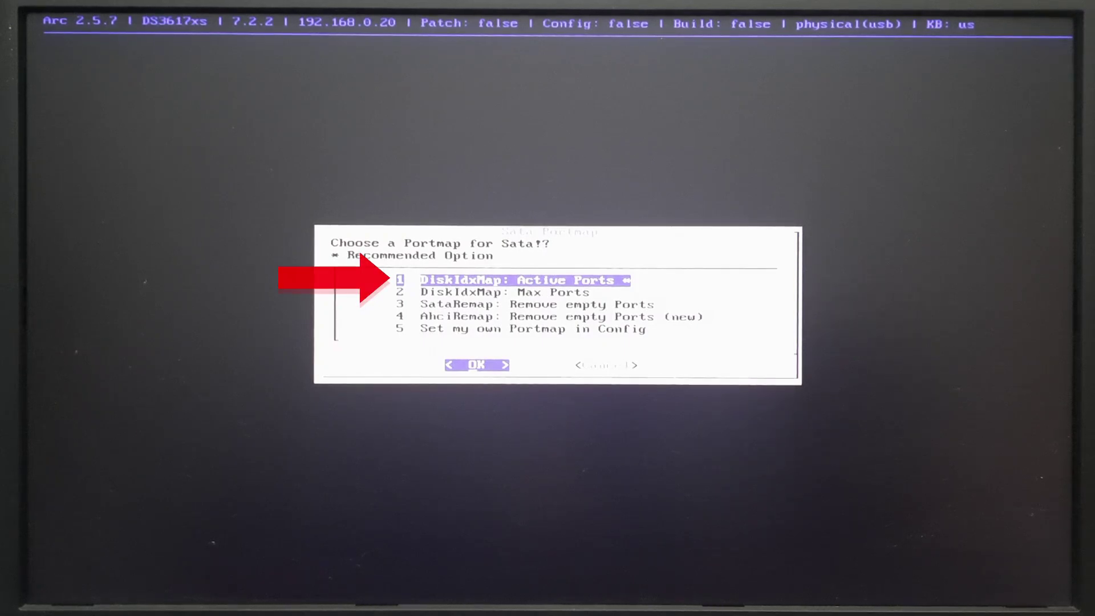
pyautogui.press('Return')
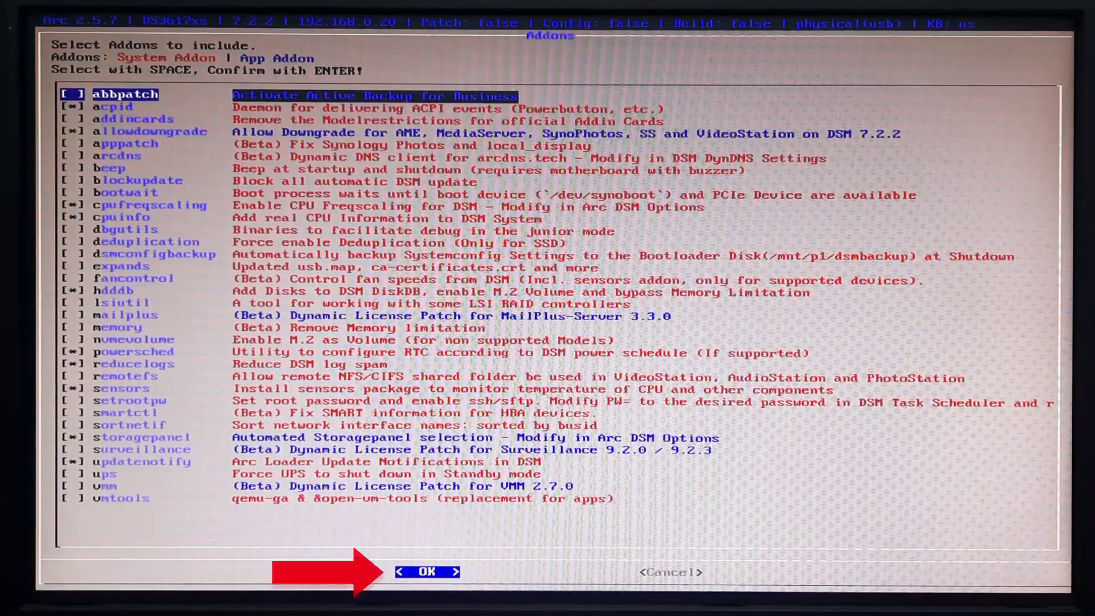
# Accept the default addons (acpid, hdddb, sensors, storagepanel) and the conservative CPU governor.
pyautogui.press('Return')
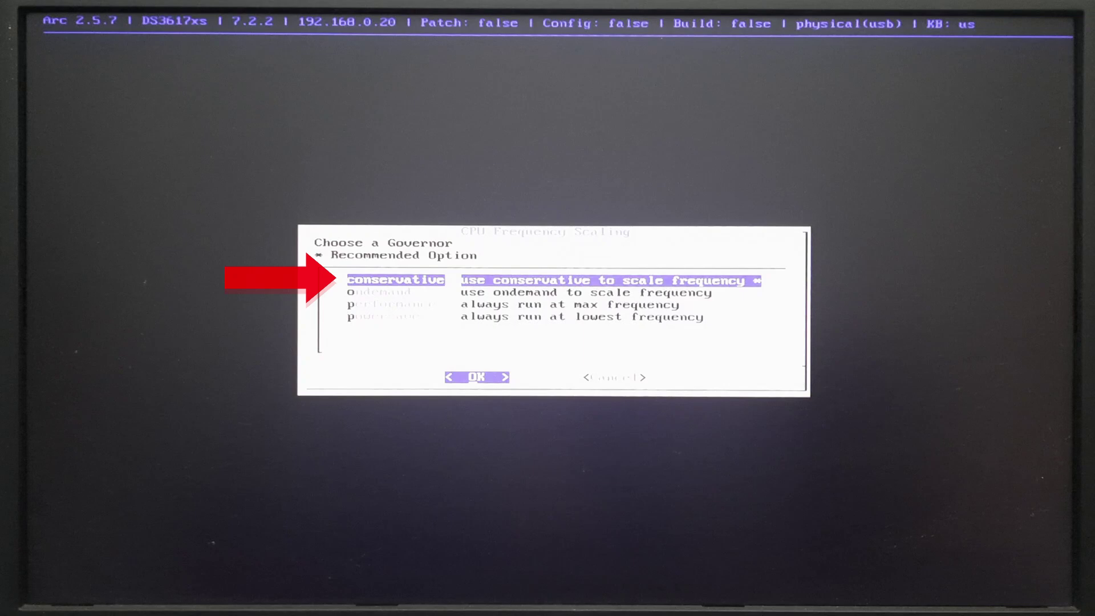
pyautogui.press('Down')
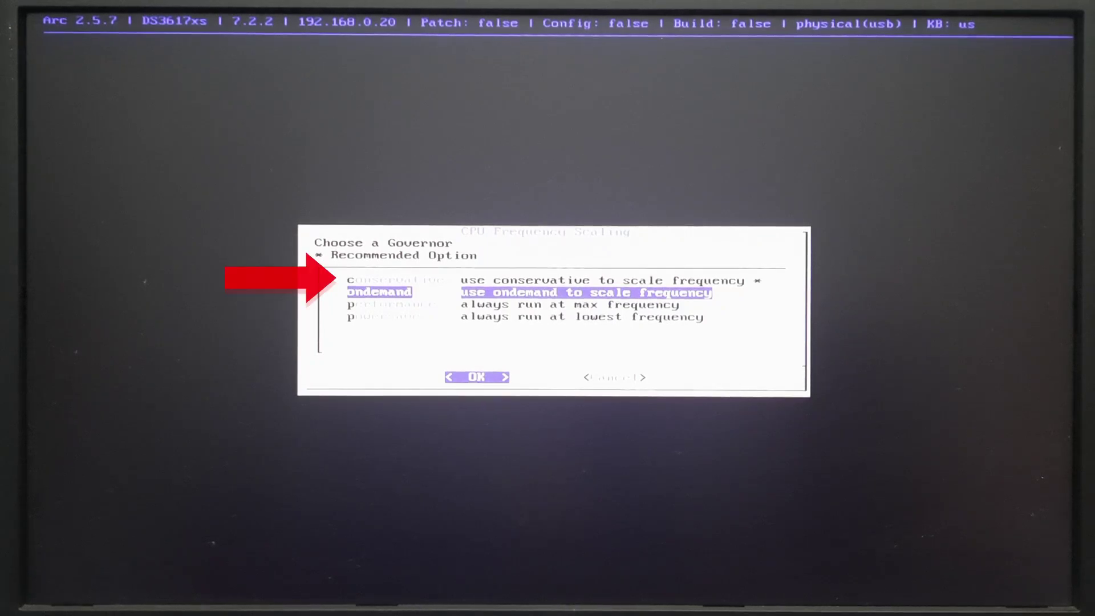
pyautogui.press('Up')
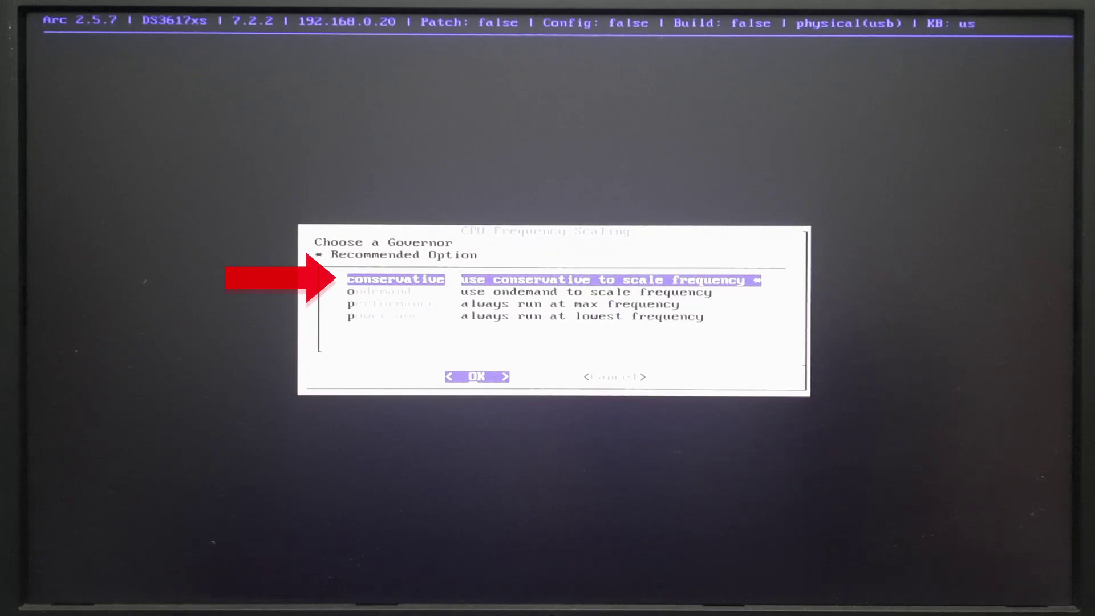
pyautogui.press('Return')
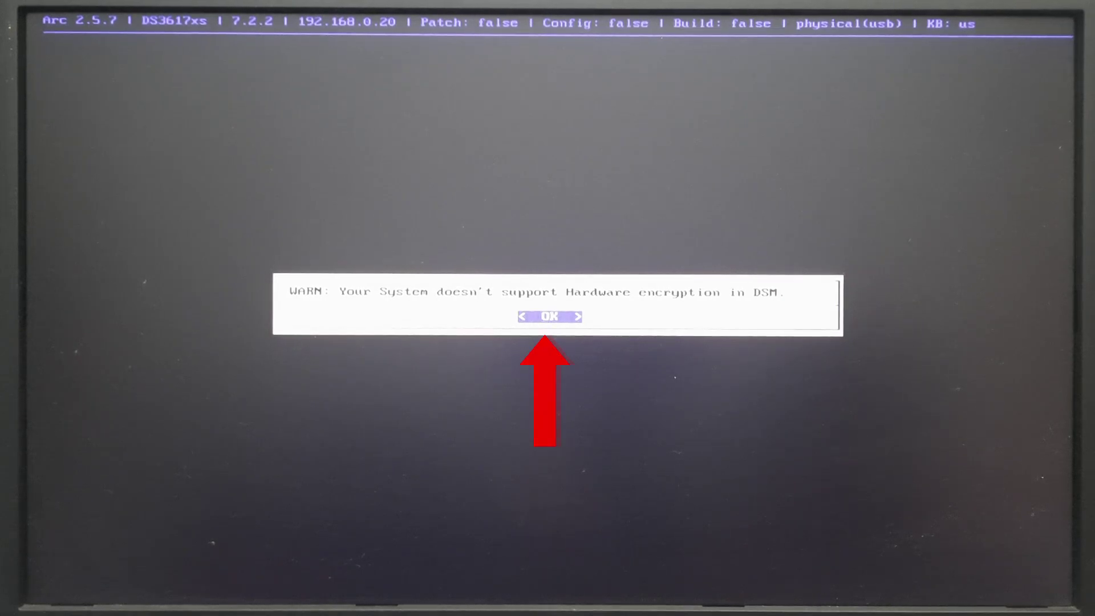
# Acknowledge the hardware encryption warning, build Arc Loader now, and boot into DSM.
pyautogui.press('Return')
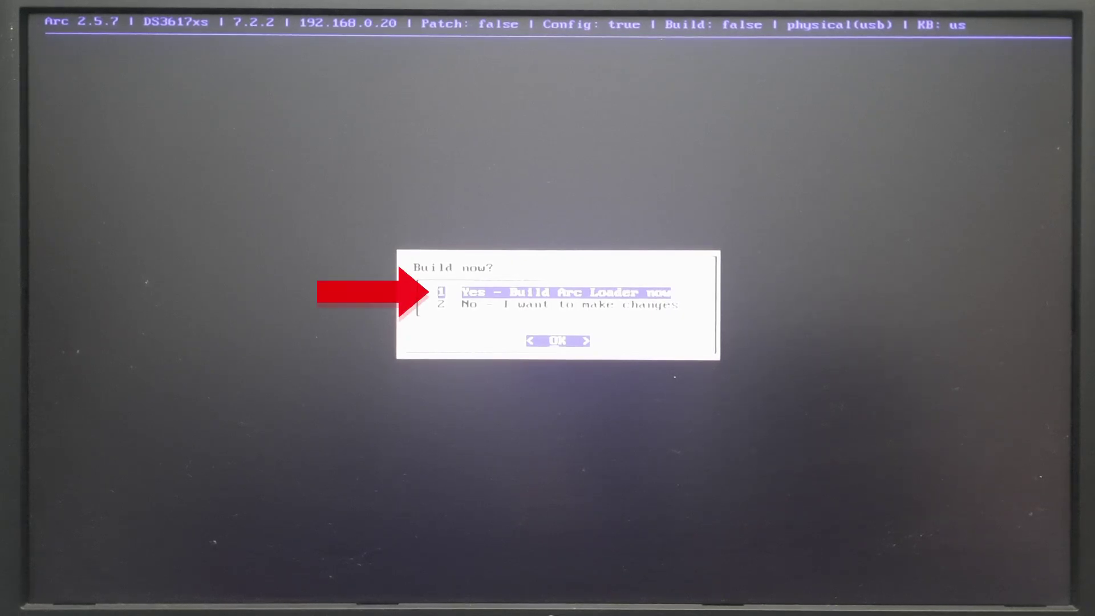
pyautogui.press('Return')
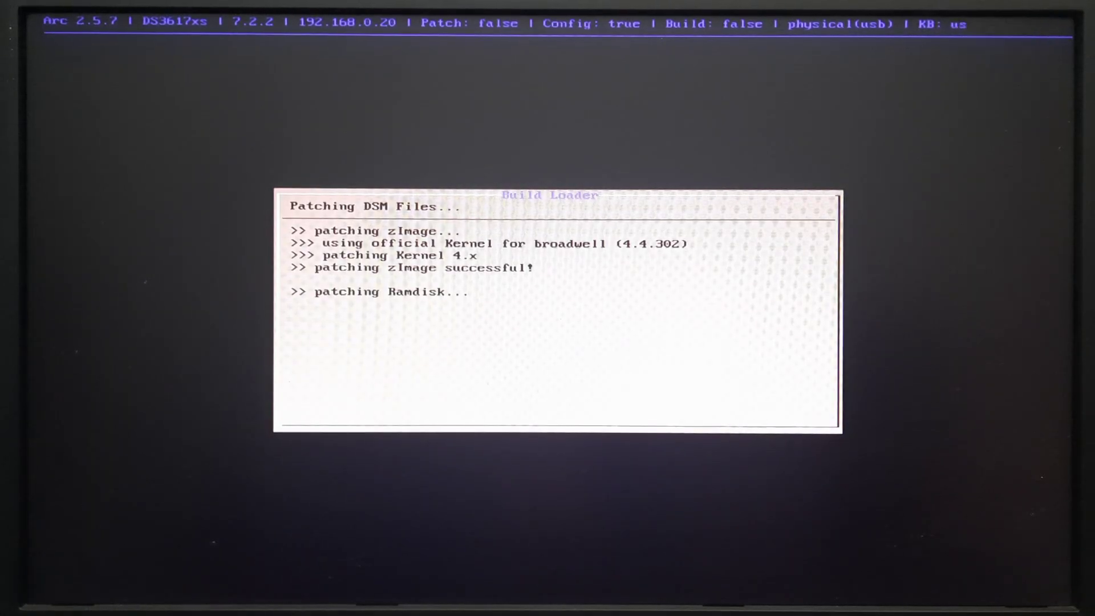
pyautogui.press('Return')
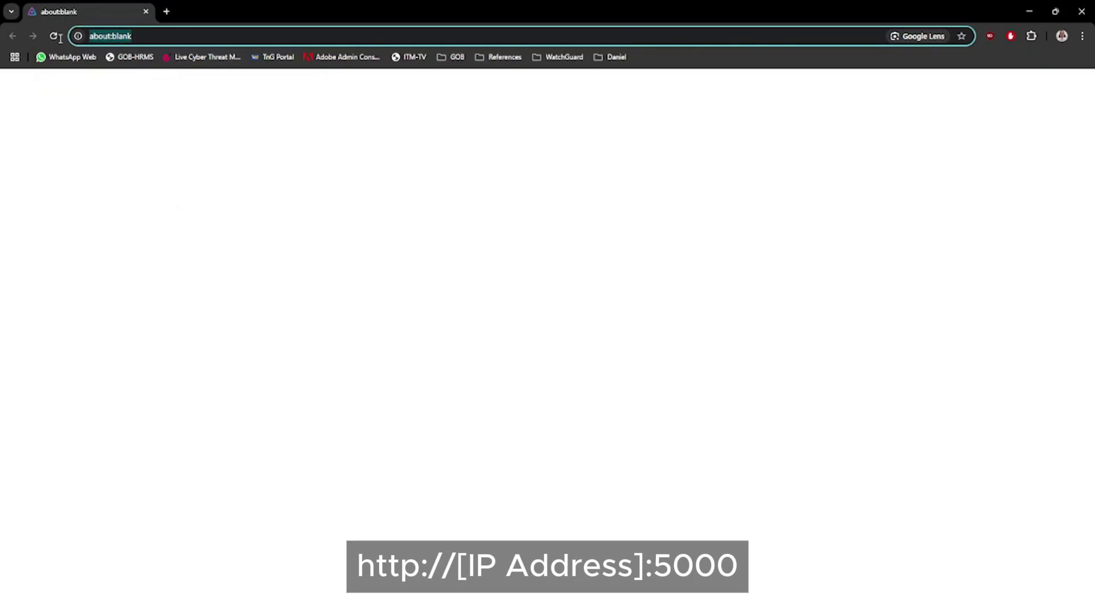
pyautogui.write('http:')
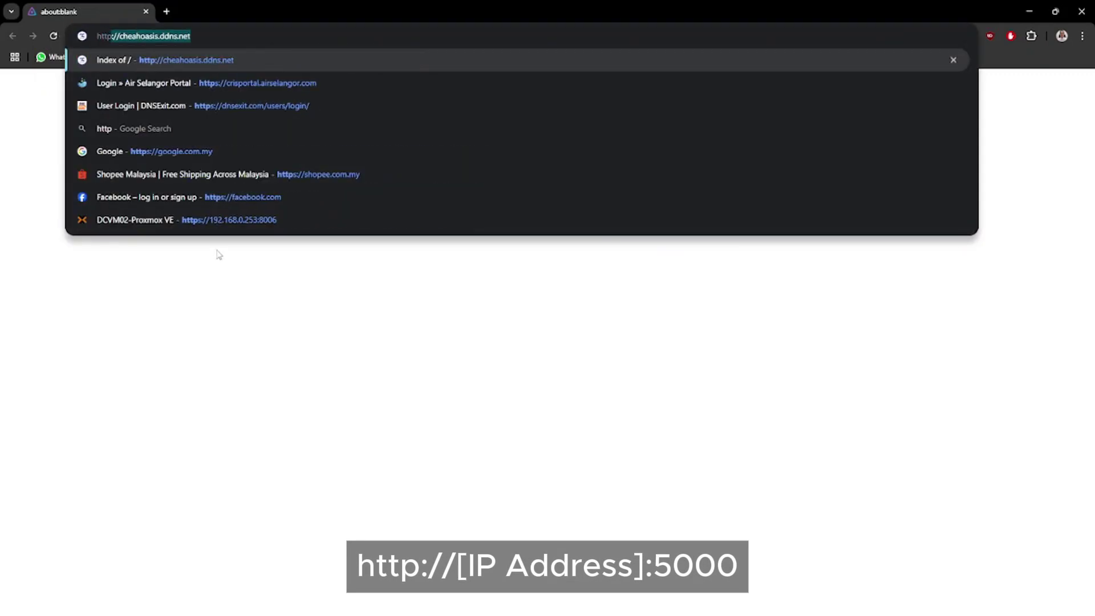
pyautogui.write('//192.1')
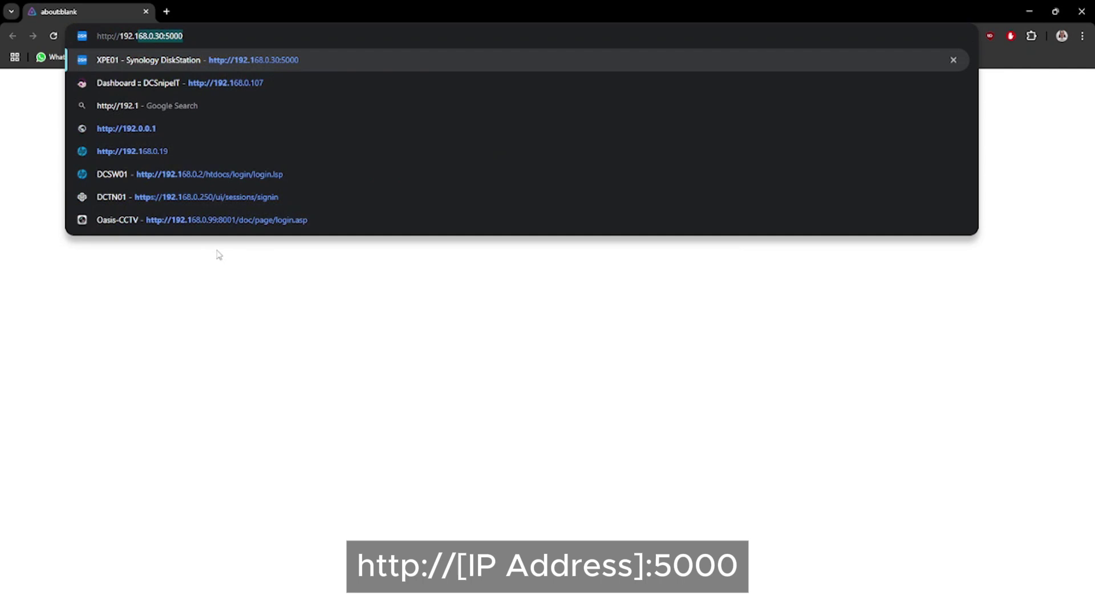
pyautogui.write('68.0.2')
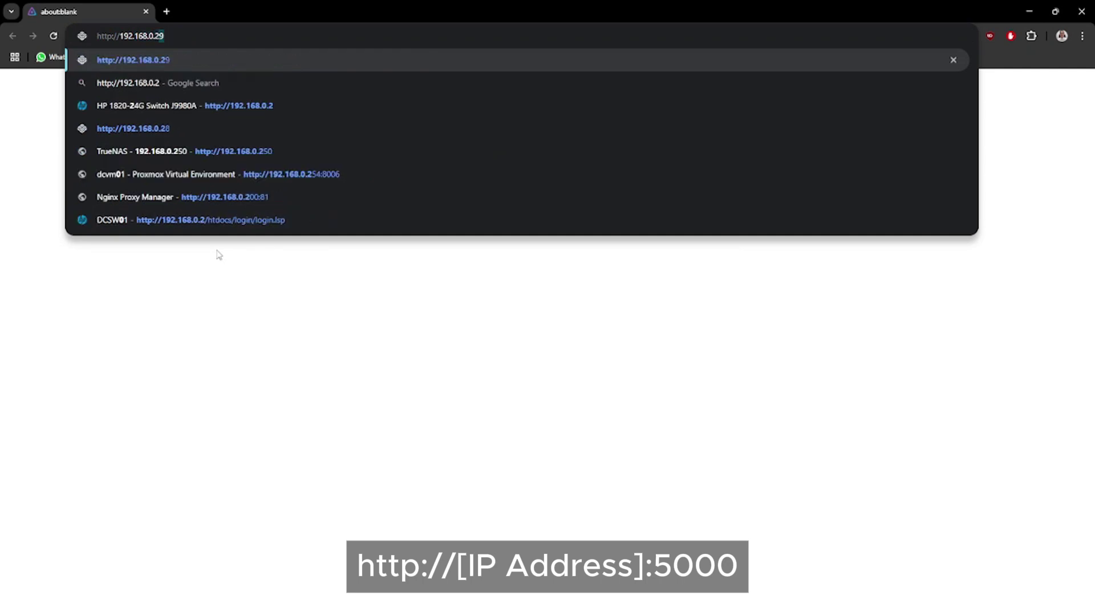
pyautogui.write('0:5000/web_index.html')
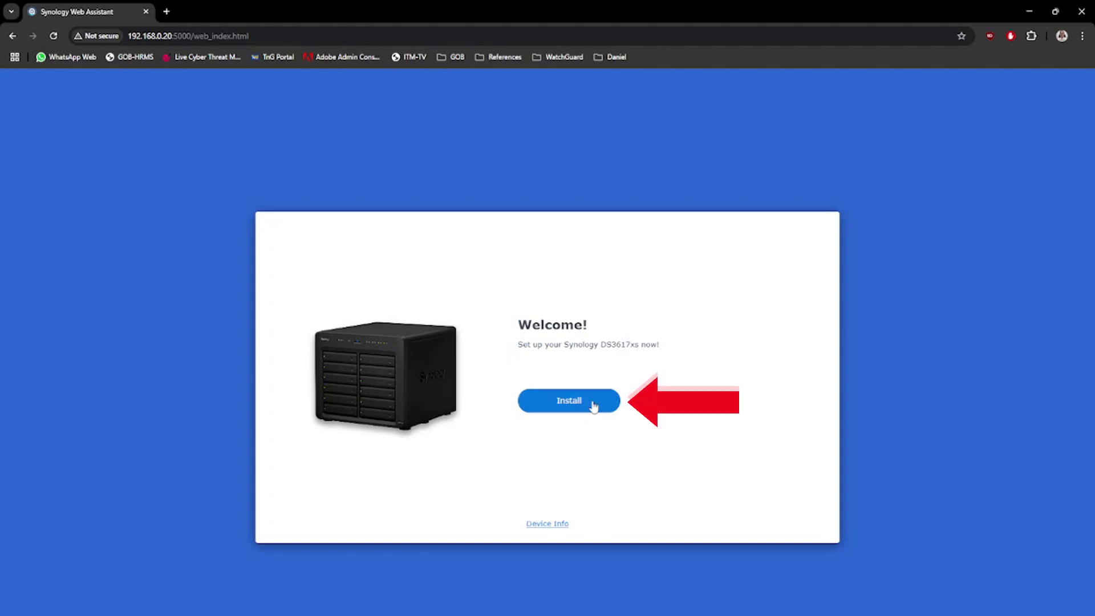
# Start the DSM install and pick C:\Latest\Xpenology\DSM_DS3617xs_72806.pat for manual upload.
pyautogui.click(593, 406)
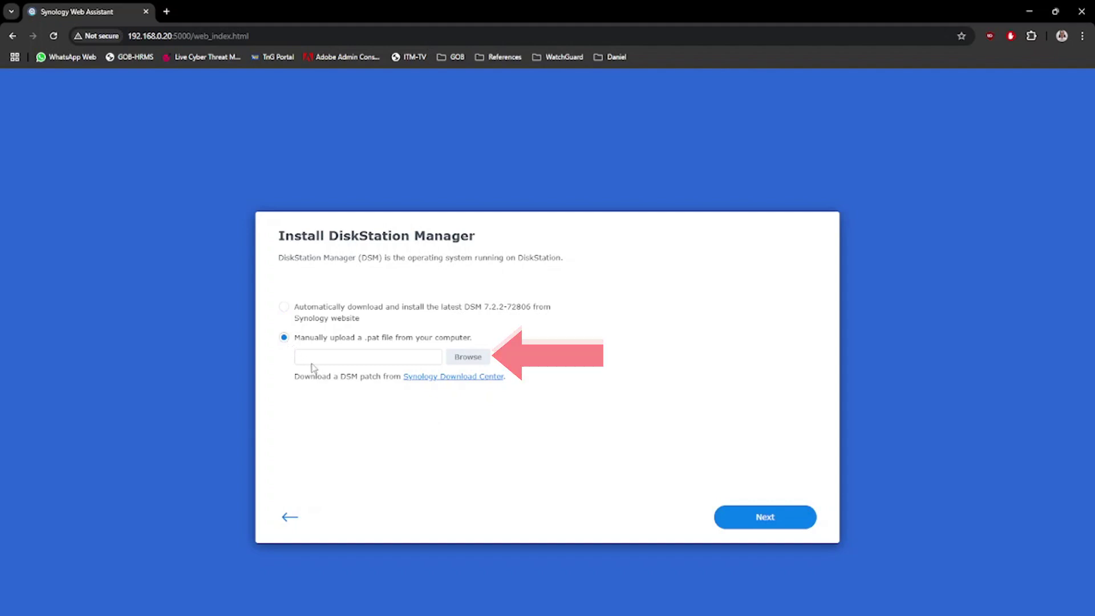
pyautogui.click(465, 362)
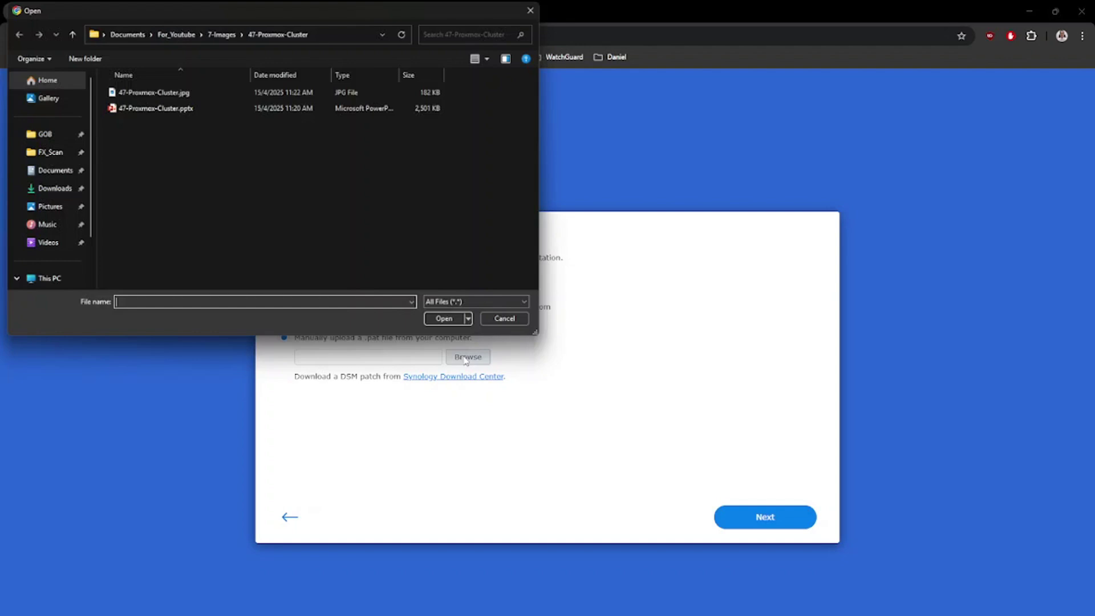
pyautogui.scroll(-2, 62, 231)
pyautogui.click(60, 225)
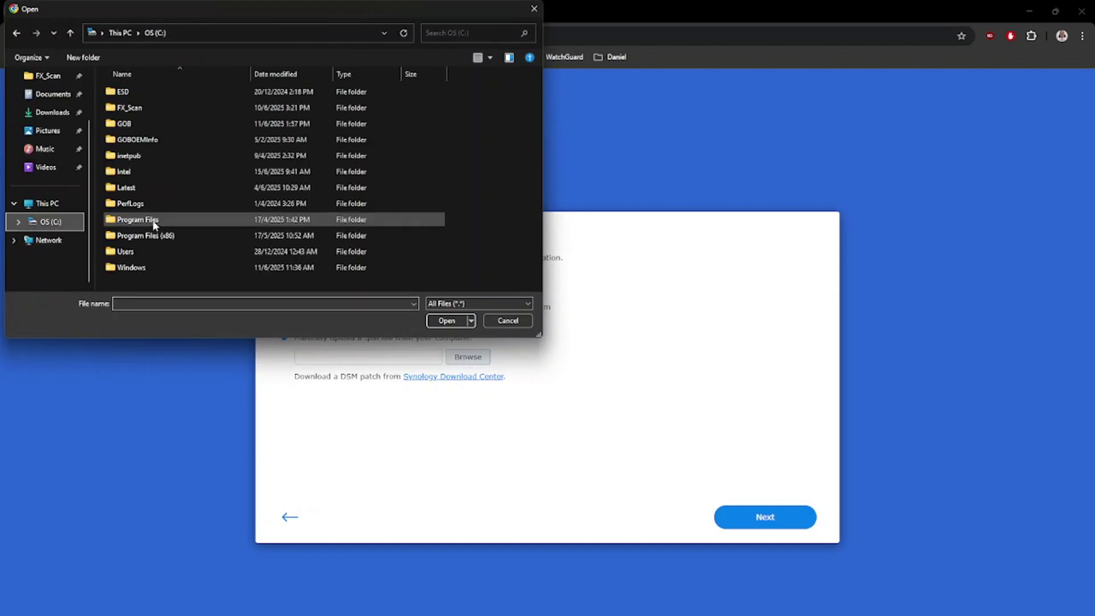
pyautogui.doubleClick(147, 187)
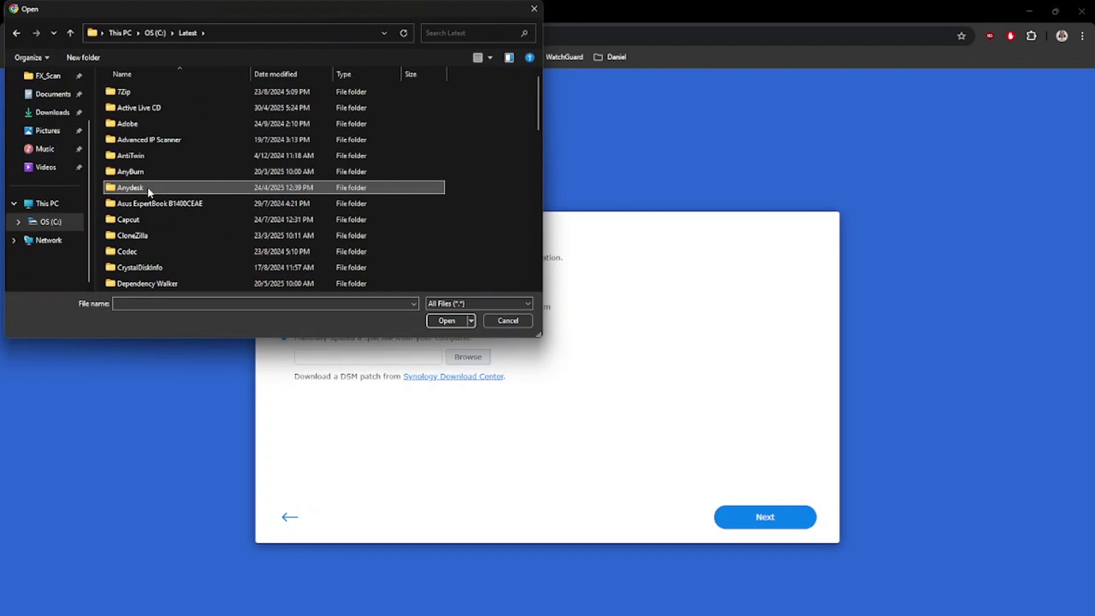
pyautogui.scroll(-5, 147, 187)
pyautogui.doubleClick(149, 270)
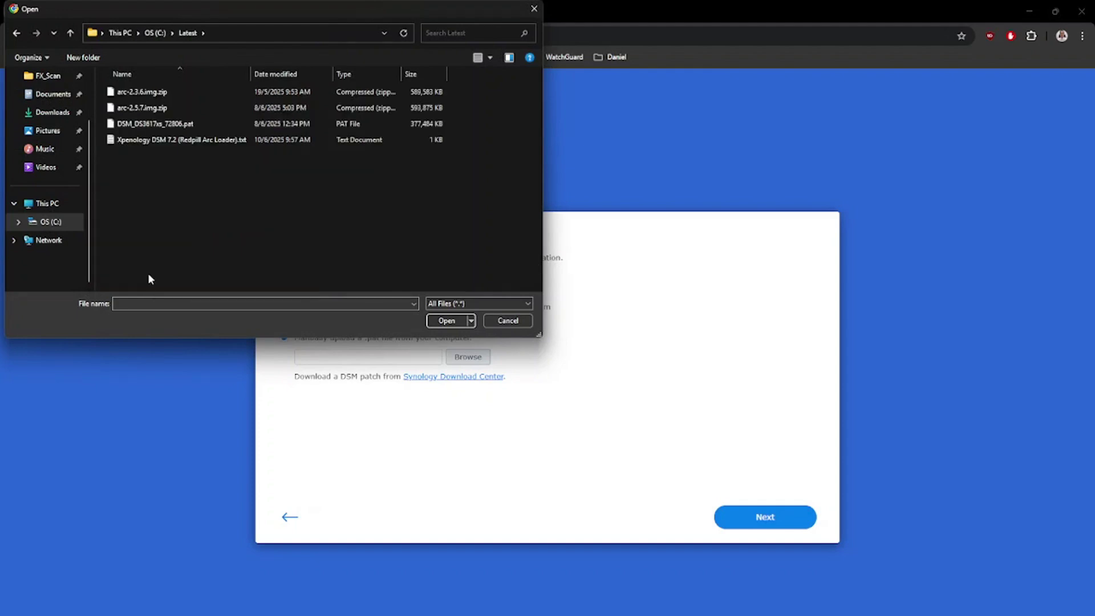
pyautogui.click(159, 126)
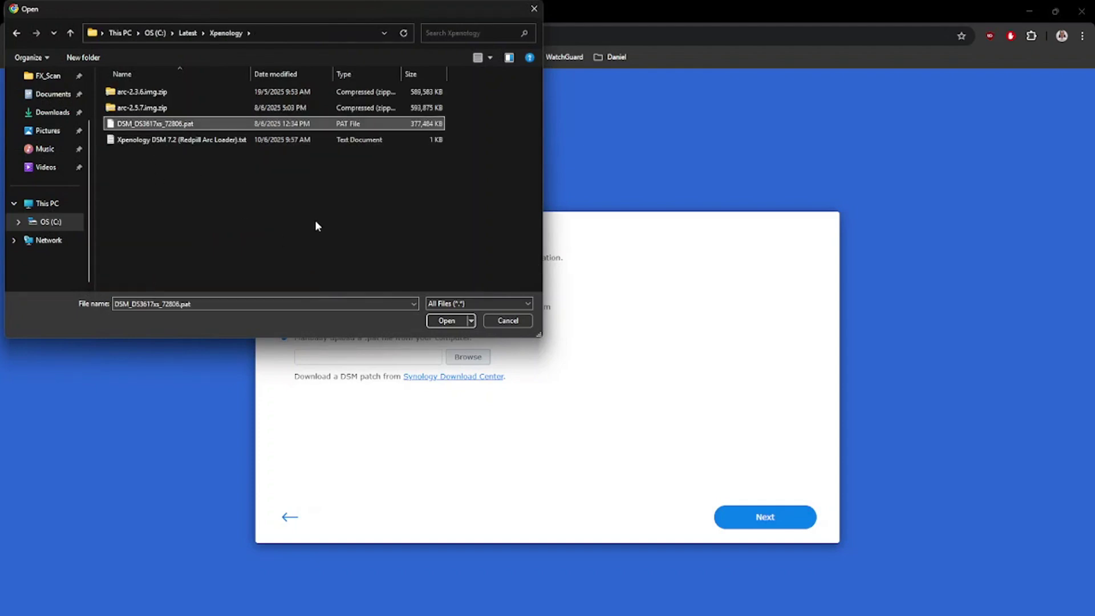
pyautogui.click(445, 321)
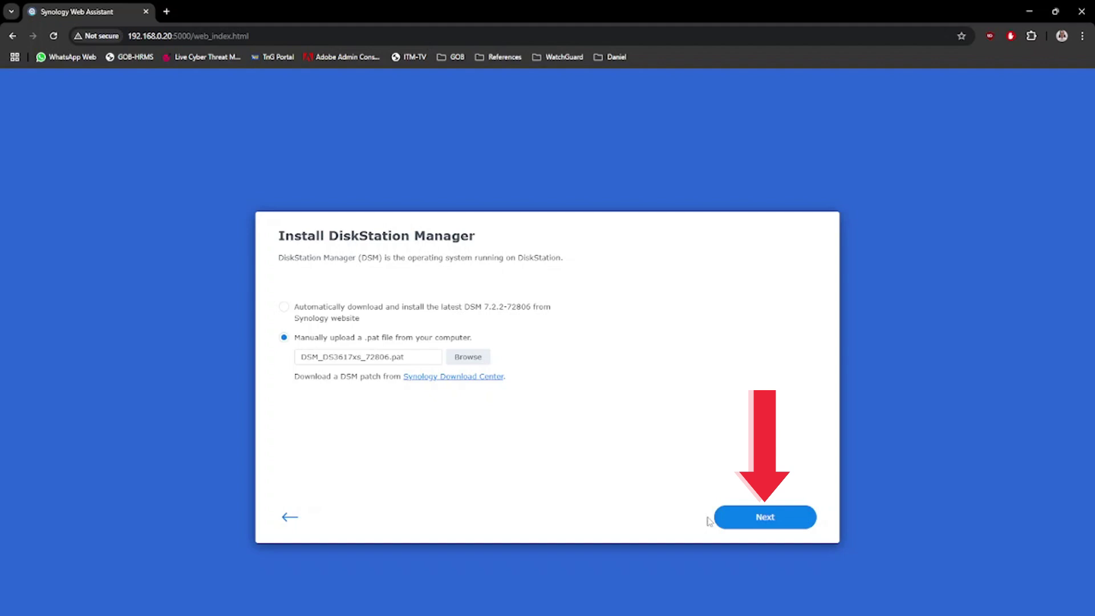
# Proceed with the manual install, accept erasing all drive data, and enter model DS3617 to confirm.
pyautogui.click(735, 521)
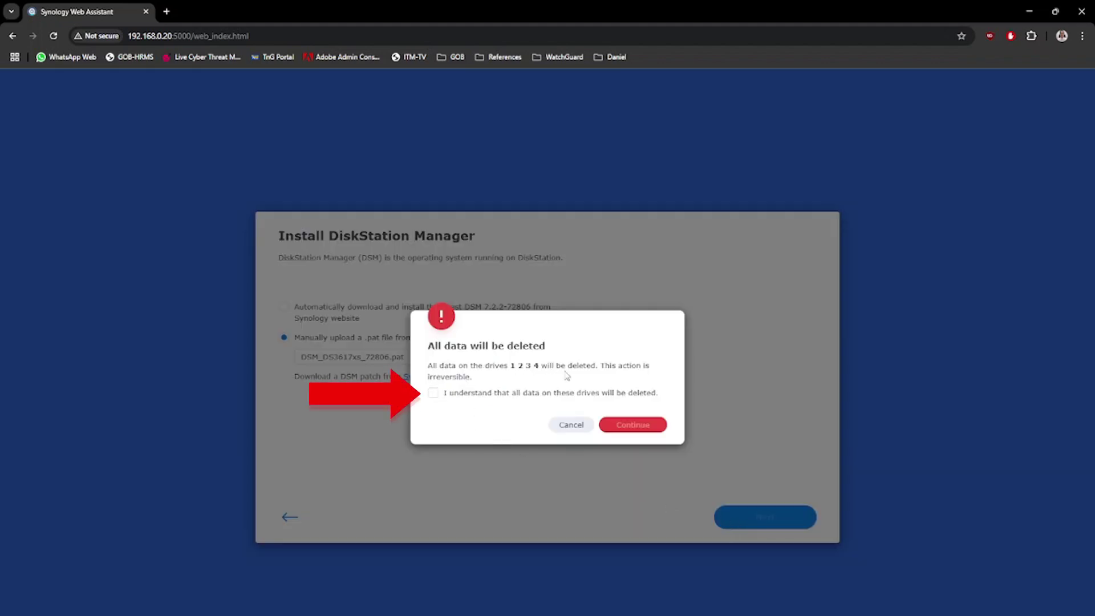
pyautogui.click(434, 395)
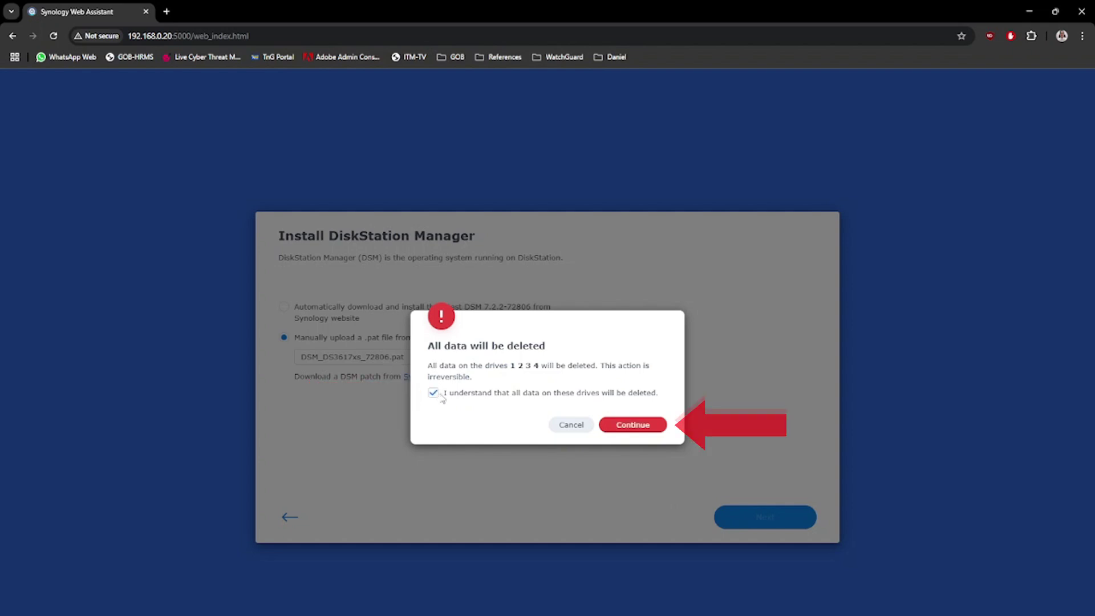
pyautogui.click(631, 427)
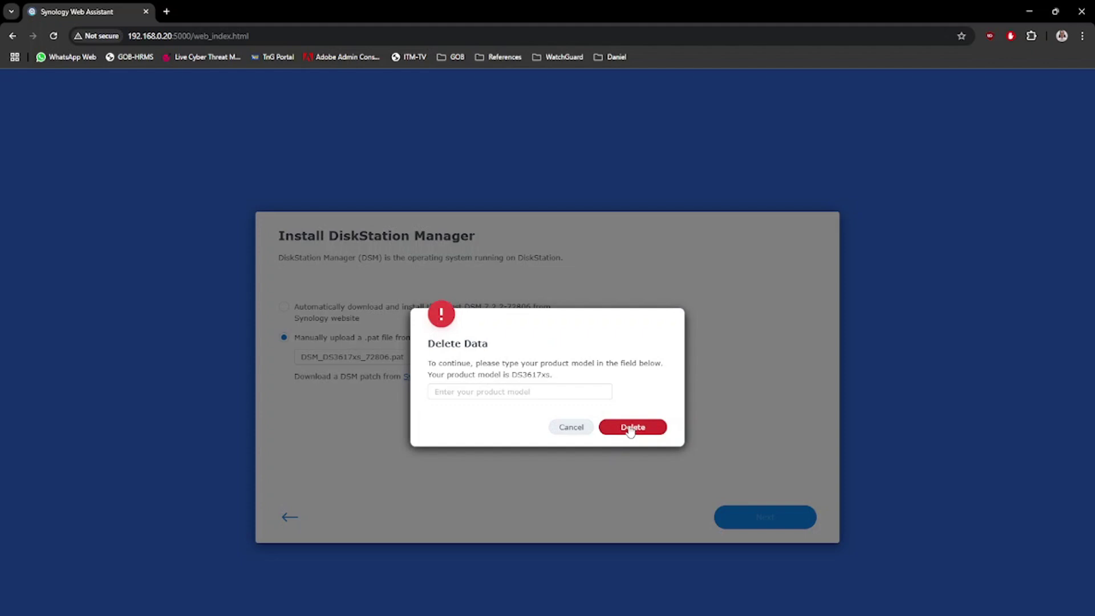
pyautogui.click(480, 392)
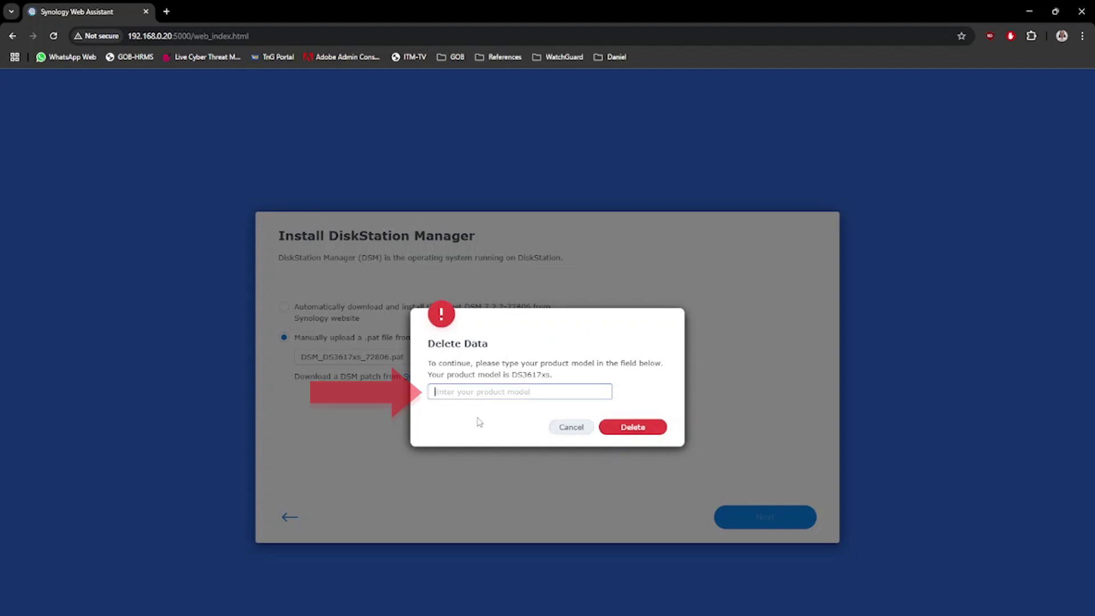
pyautogui.write('DS3617')
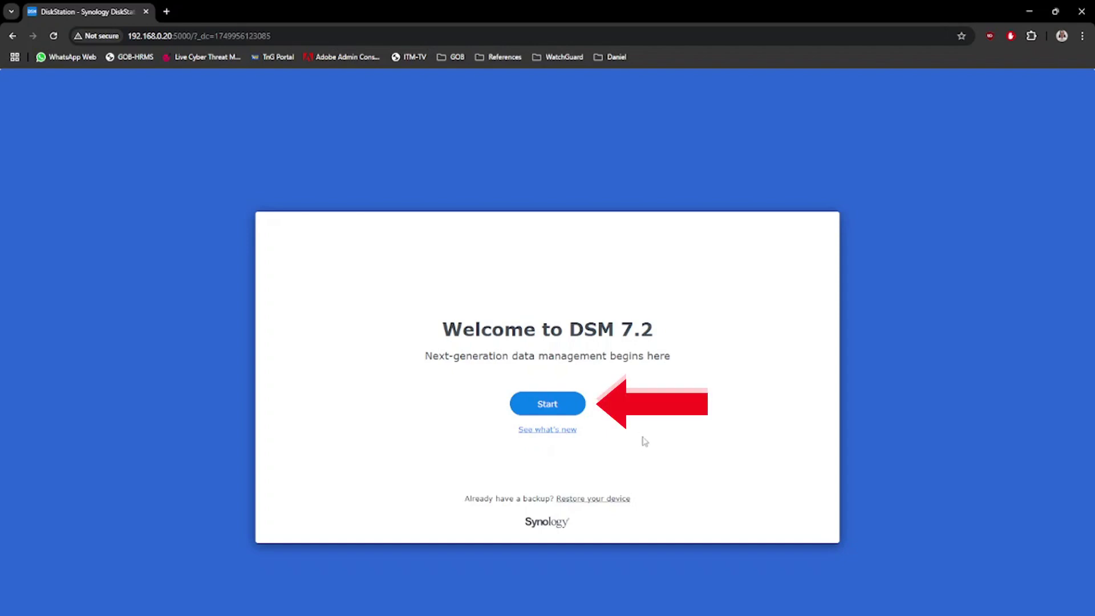
# Begin setup, allow Web Assistant discovery, and submit the device name and administrator account.
pyautogui.click(548, 405)
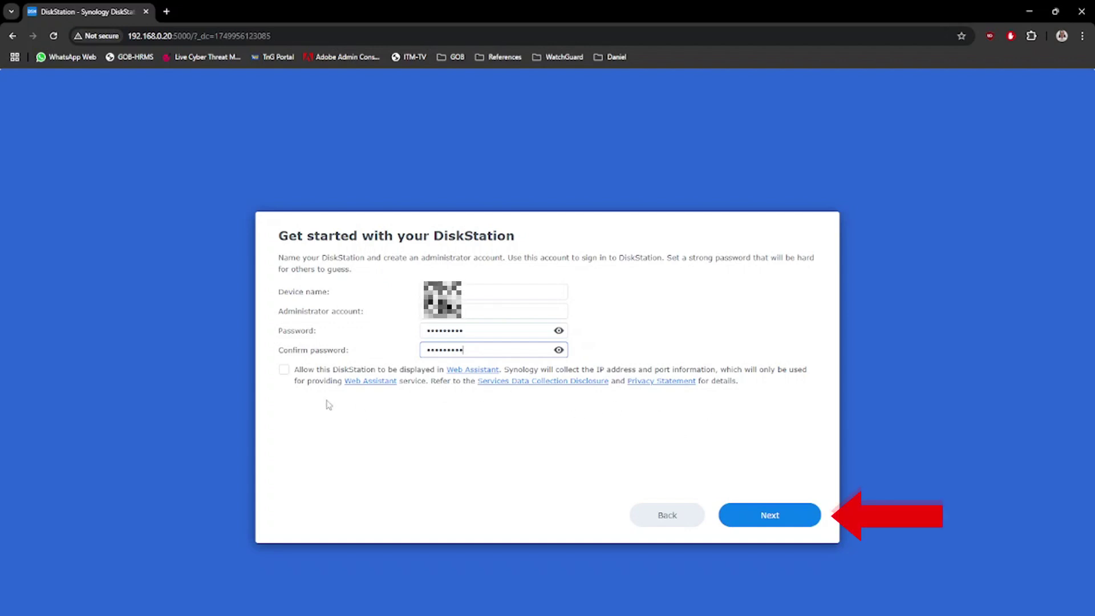
pyautogui.click(284, 371)
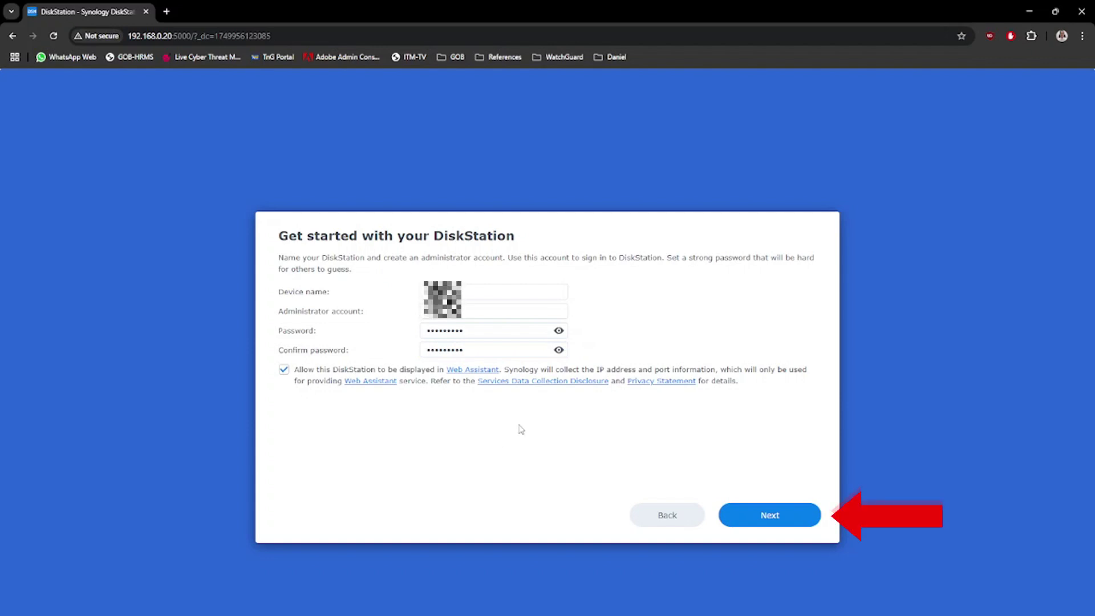
pyautogui.click(768, 518)
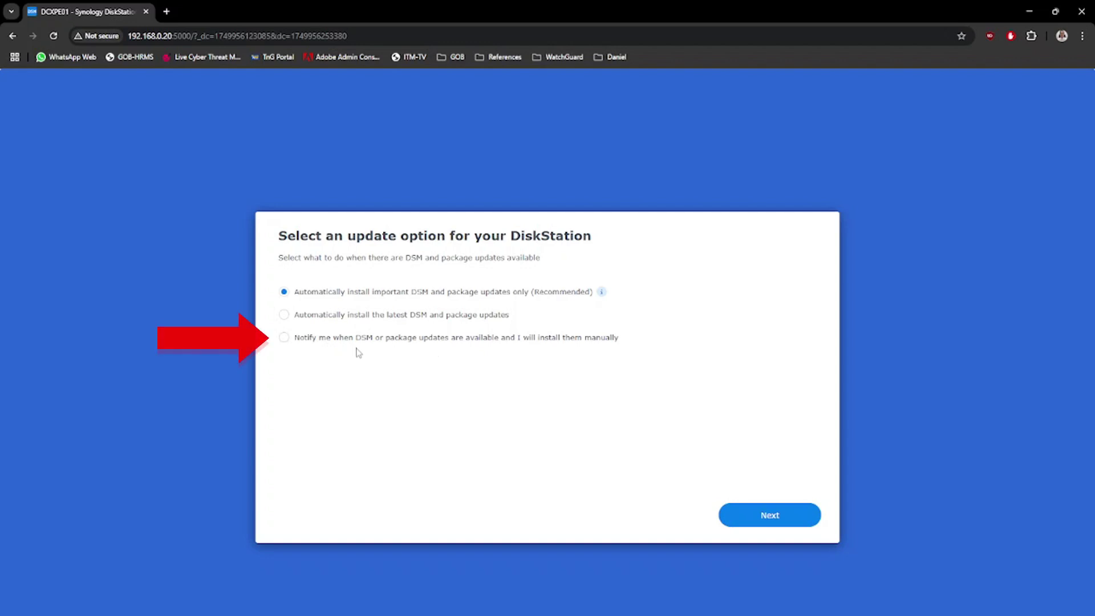
# Choose notify-only updates, skip the Synology Account, and decline device analytics sharing.
pyautogui.click(285, 338)
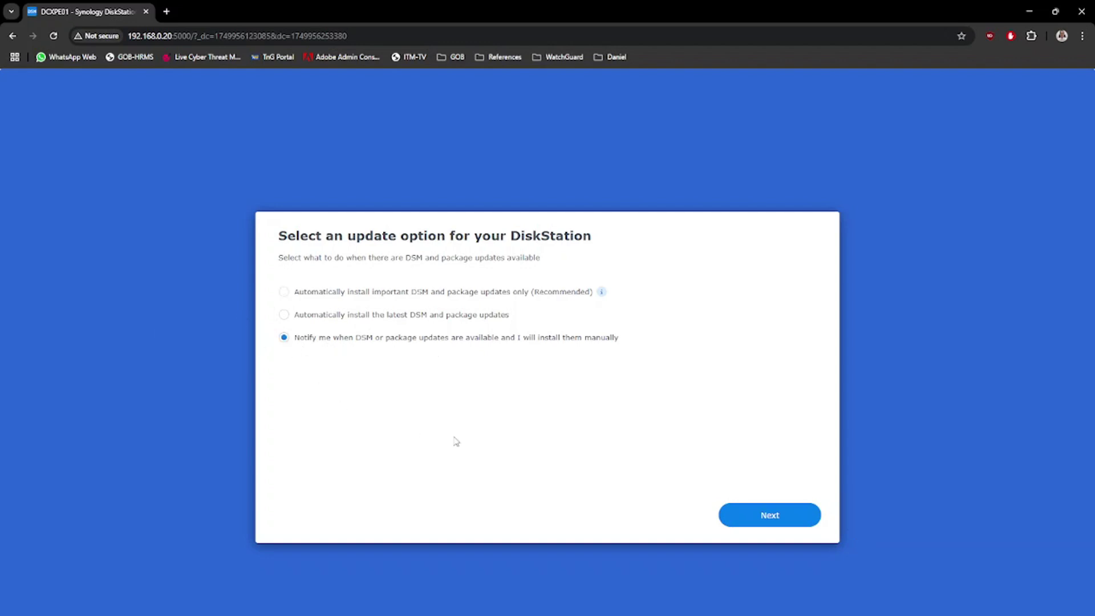
pyautogui.click(765, 519)
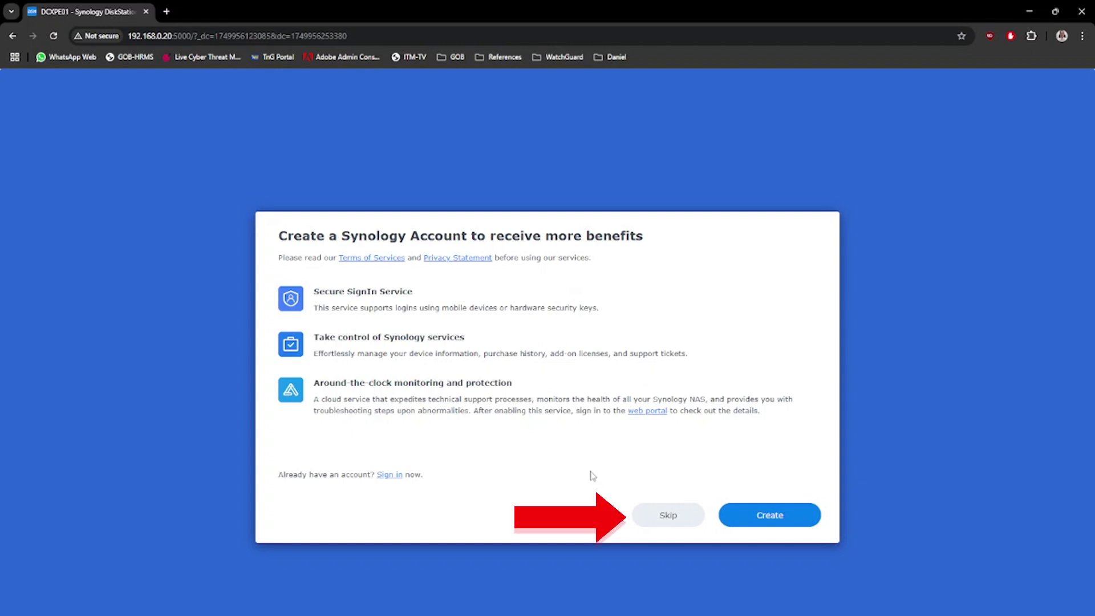
pyautogui.click(651, 525)
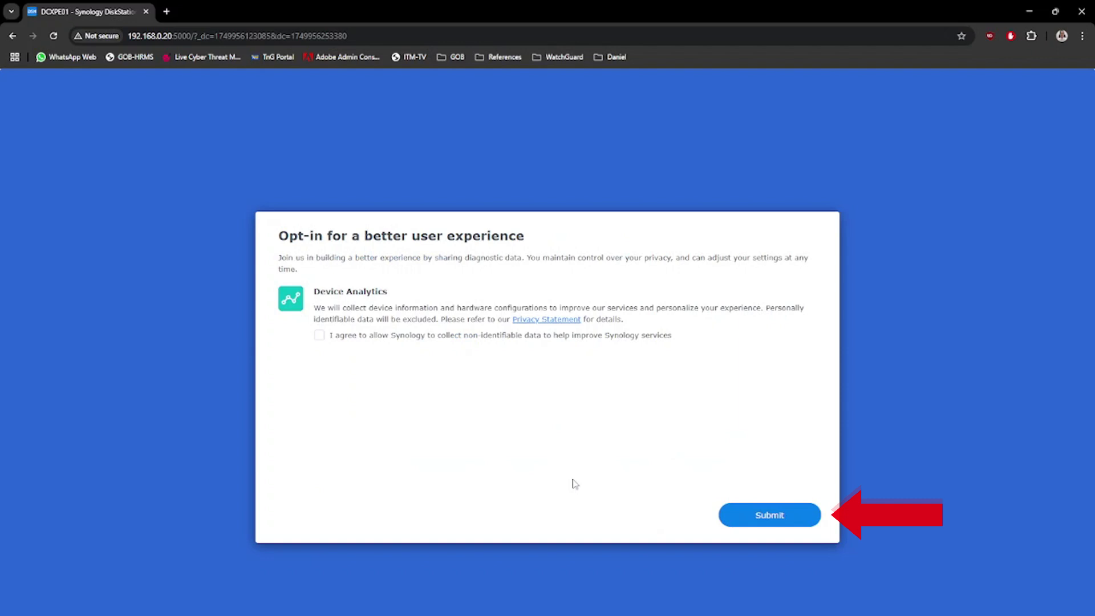
pyautogui.click(746, 516)
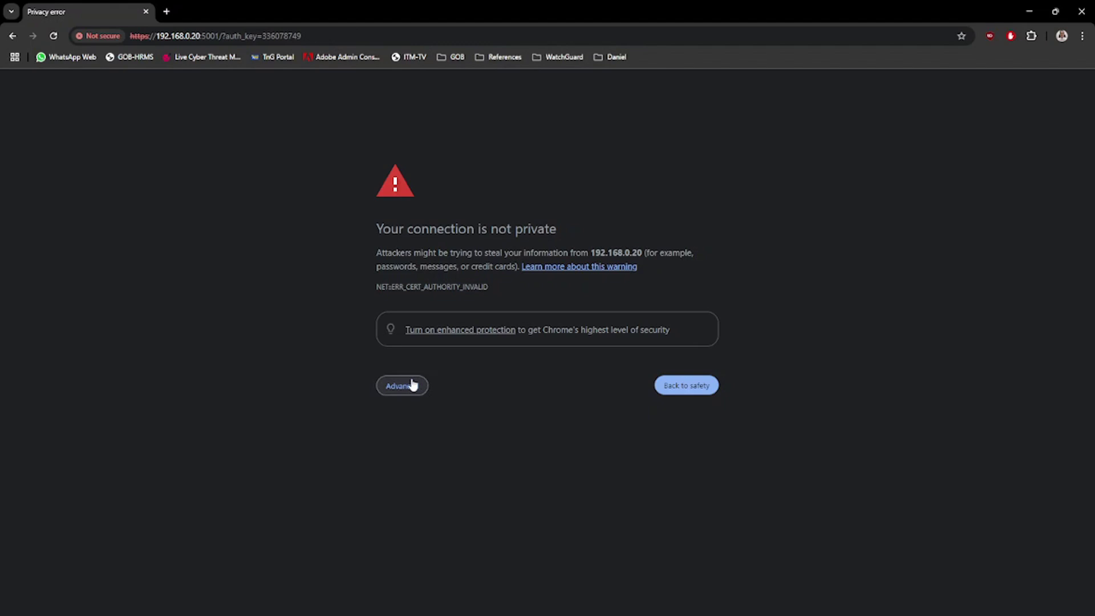
# Bypass Chrome's certificate warning through Advanced to reach DSM at 192.168.0.20:5001.
pyautogui.click(403, 386)
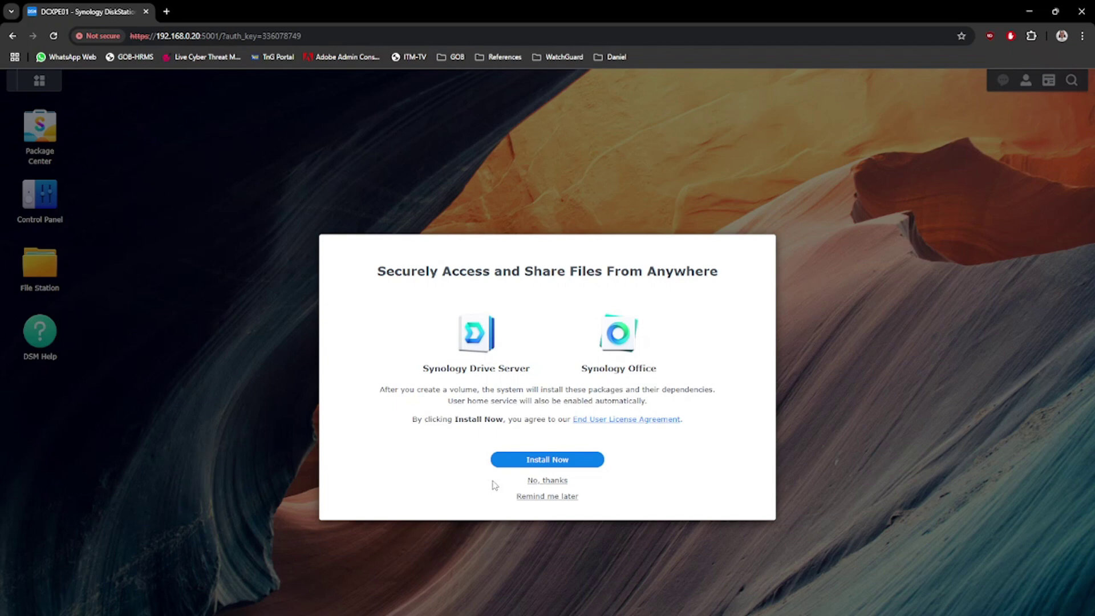
# Decline the Drive Server/Office offer, two-factor authentication and Adaptive MFA, confirming without account protection.
pyautogui.click(559, 481)
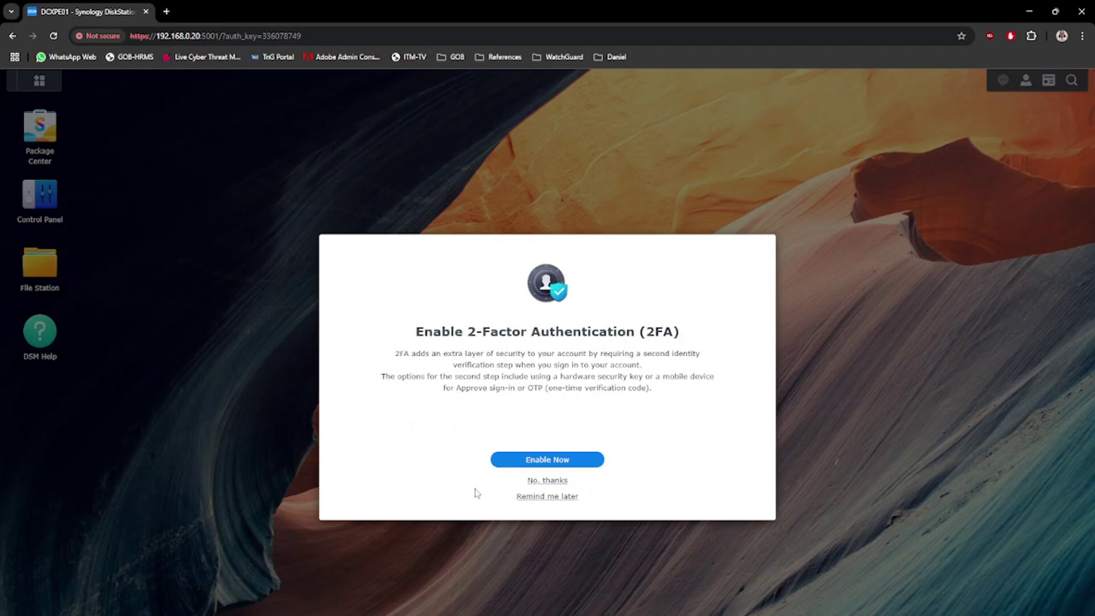
pyautogui.click(563, 482)
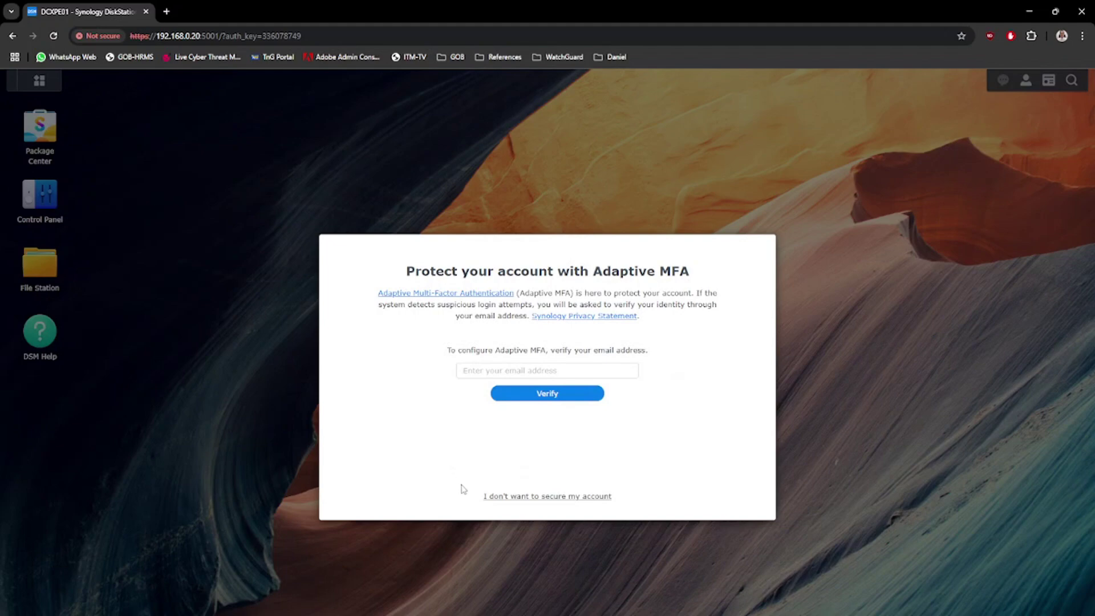
pyautogui.click(540, 500)
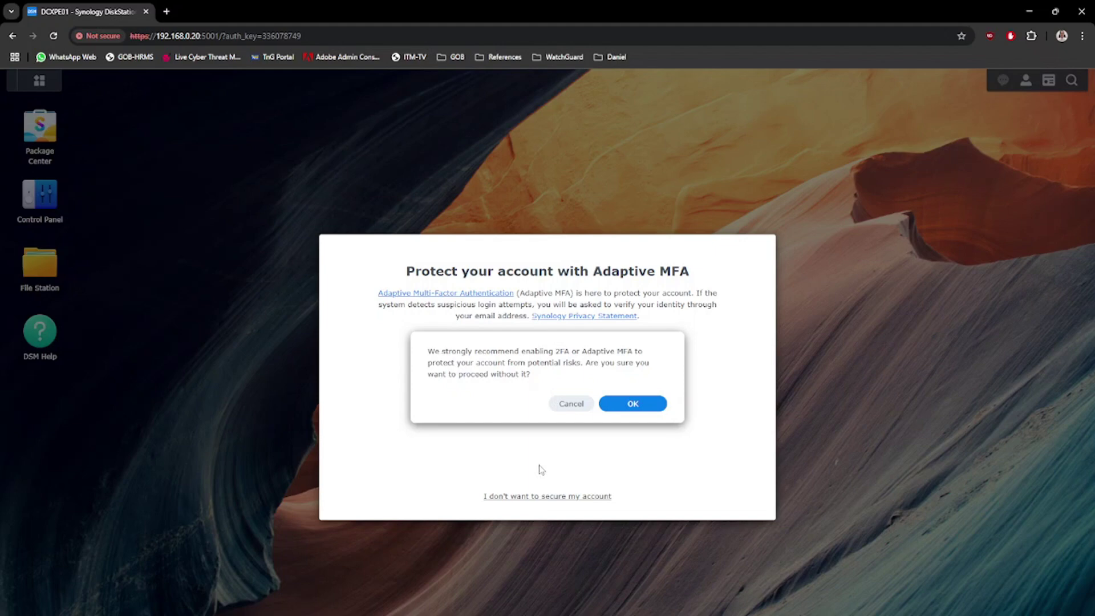
pyautogui.click(625, 406)
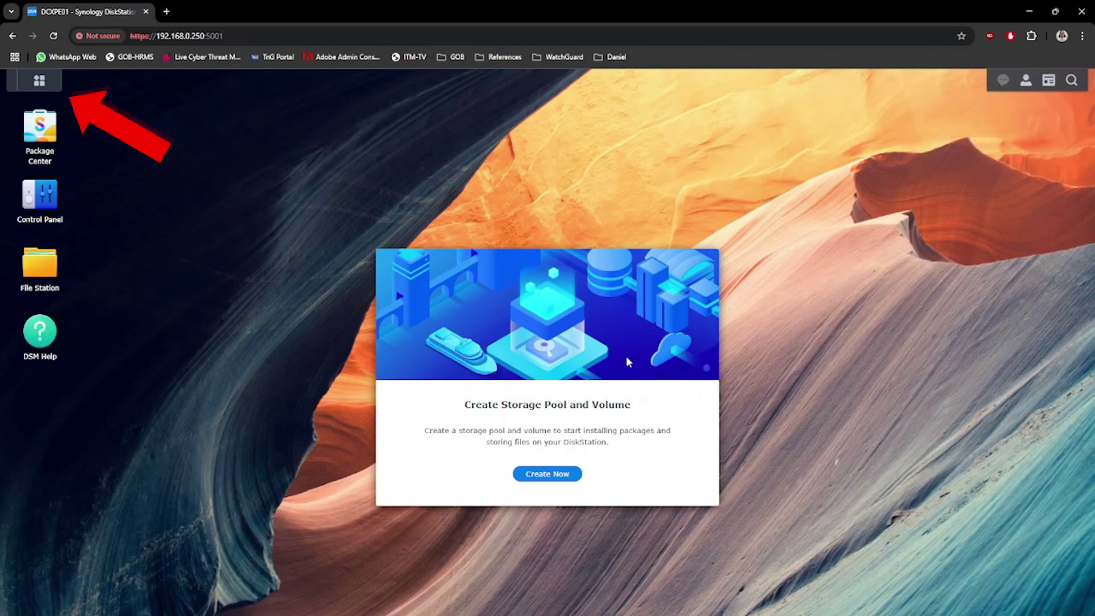
# Open Storage Manager from the main menu and dismiss the storage creation wizard.
pyautogui.click(50, 80)
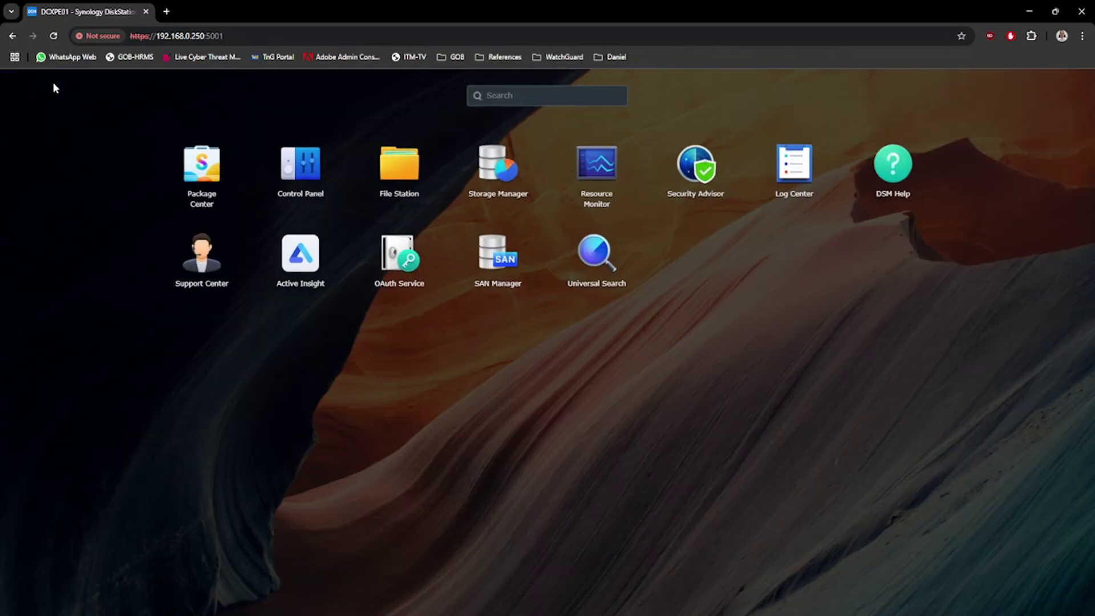
pyautogui.click(511, 183)
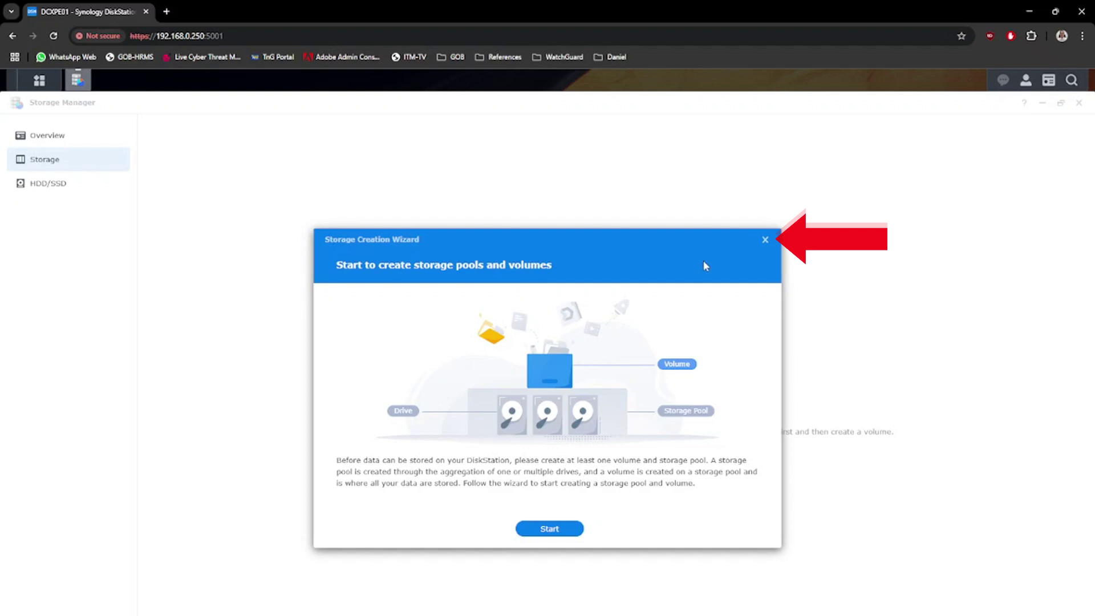
pyautogui.click(766, 244)
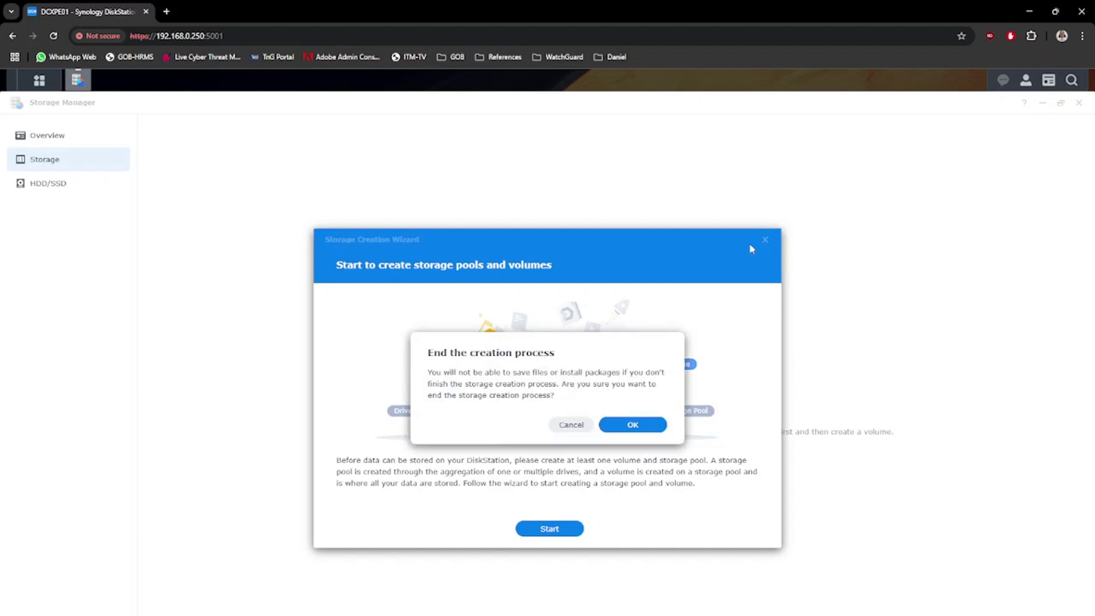
pyautogui.click(627, 427)
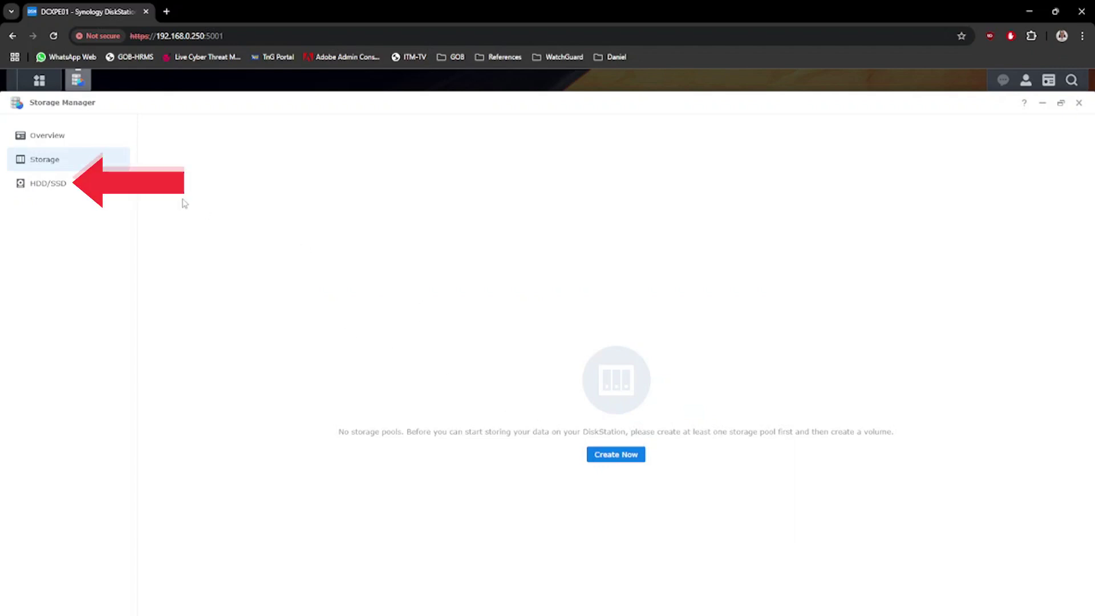
# Check the details of all four drives in HDD/SSD, then return to the Overview.
pyautogui.click(57, 190)
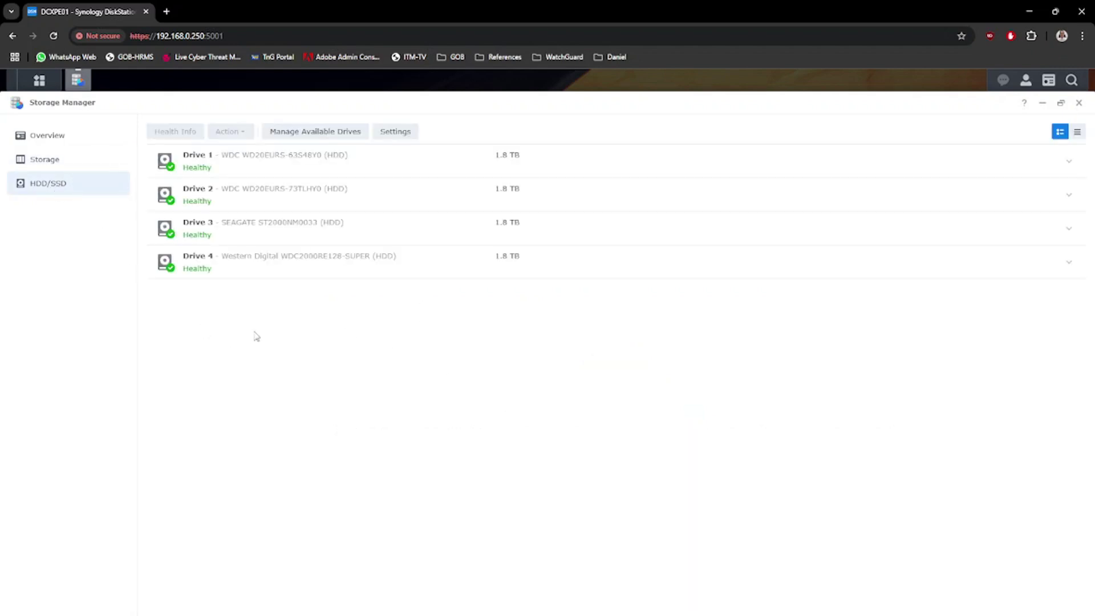
pyautogui.click(1063, 171)
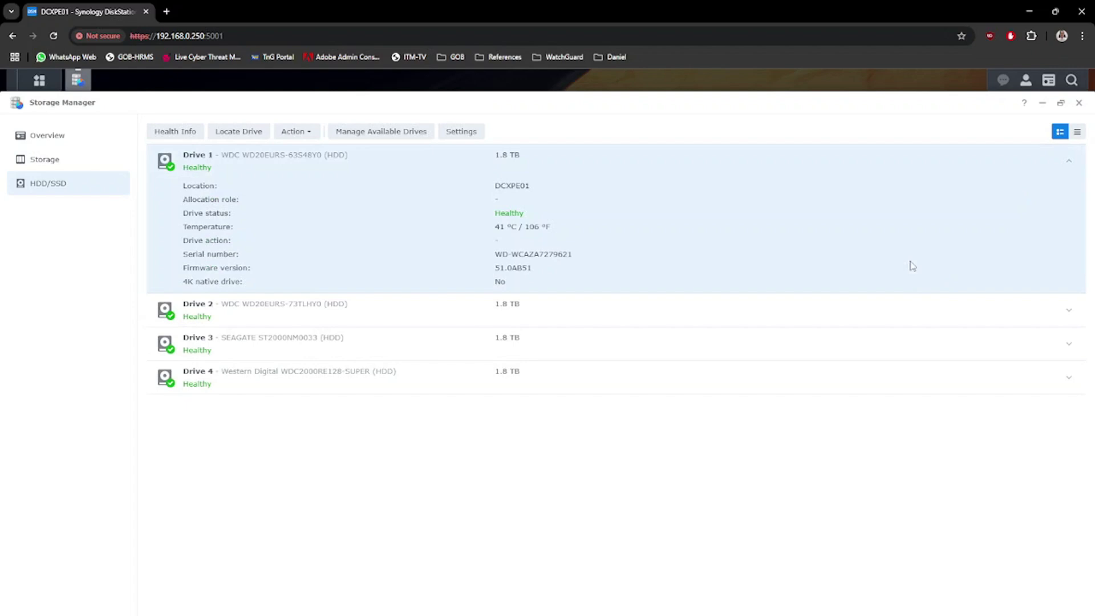
pyautogui.click(1069, 315)
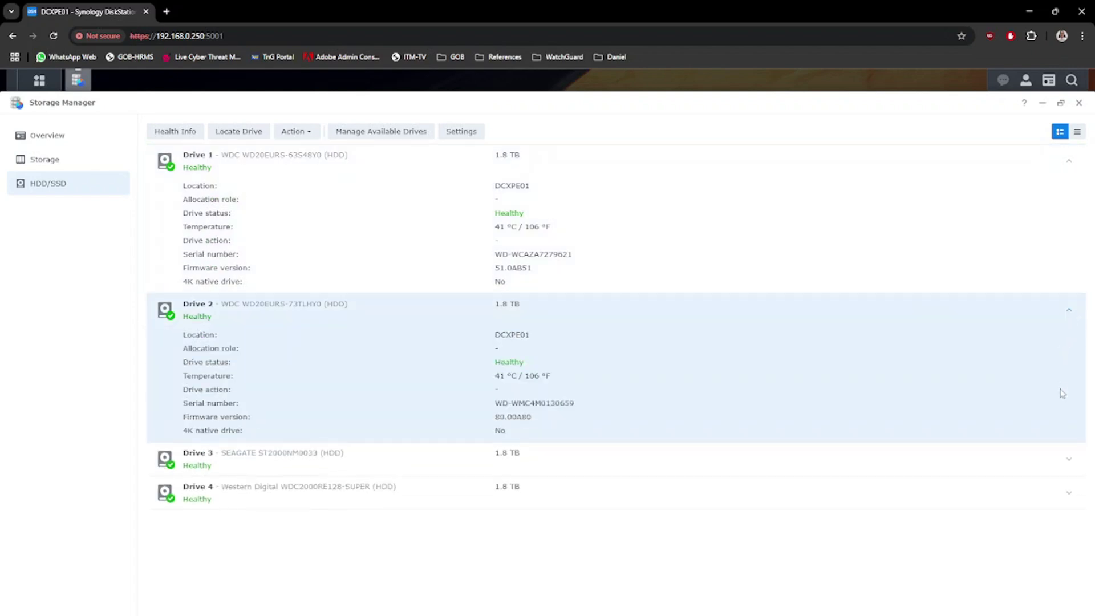
pyautogui.click(1069, 465)
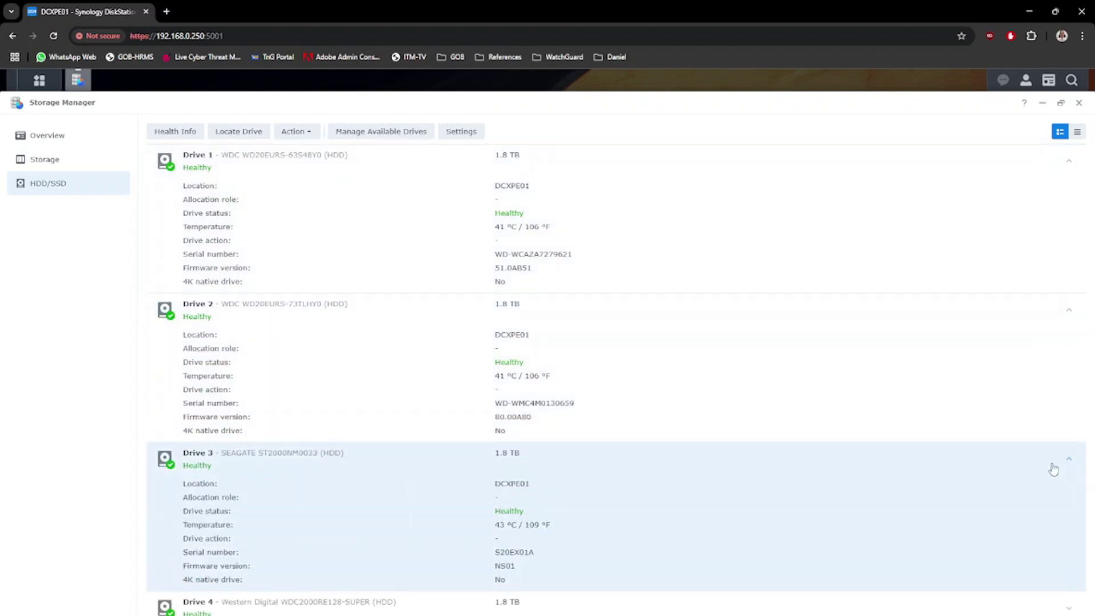
pyautogui.click(1059, 605)
pyautogui.scroll(-1, 797, 411)
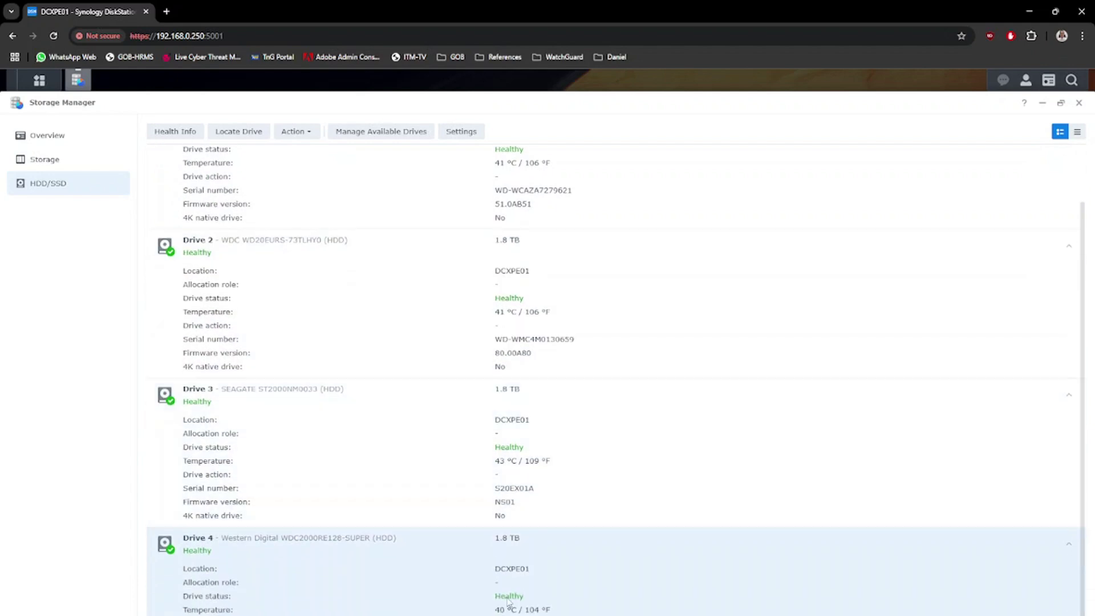
pyautogui.scroll(1, 603, 457)
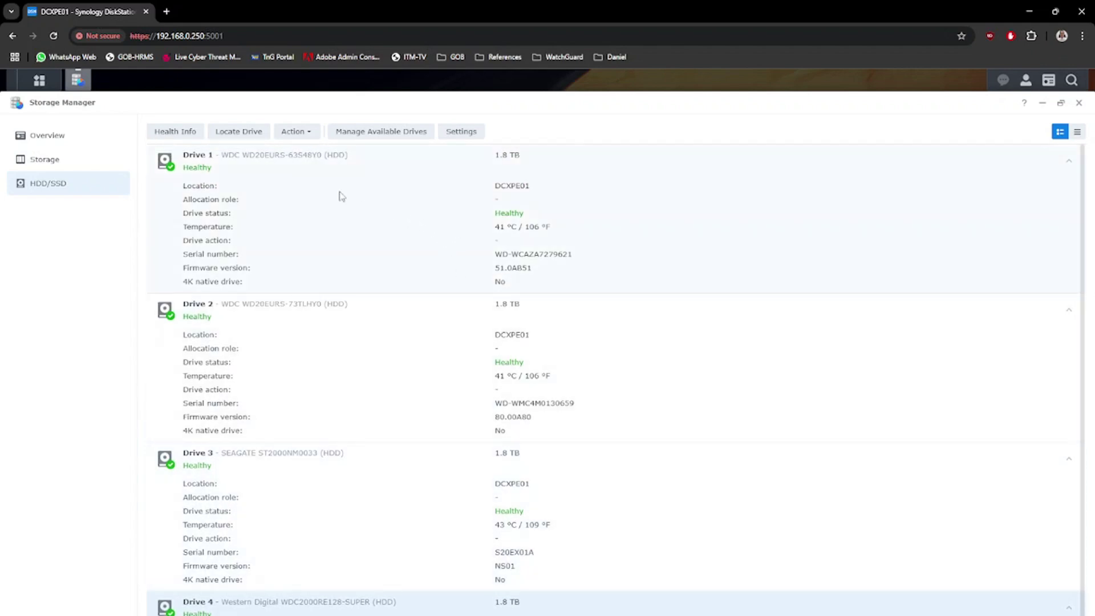
pyautogui.click(80, 146)
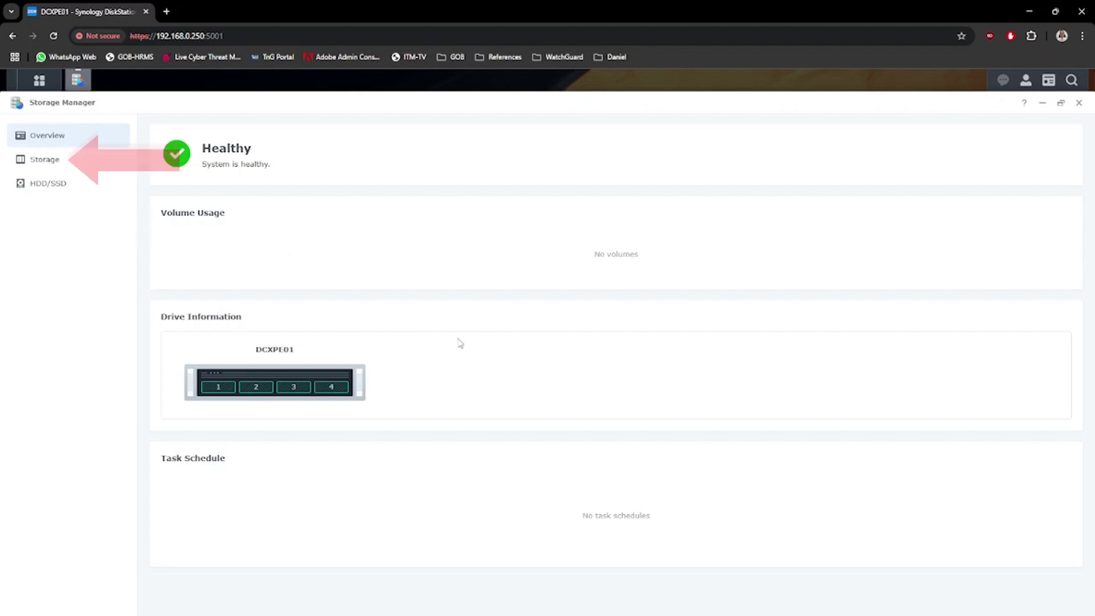
# Launch the storage creation wizard from the Storage page and begin configuring a storage pool.
pyautogui.click(55, 166)
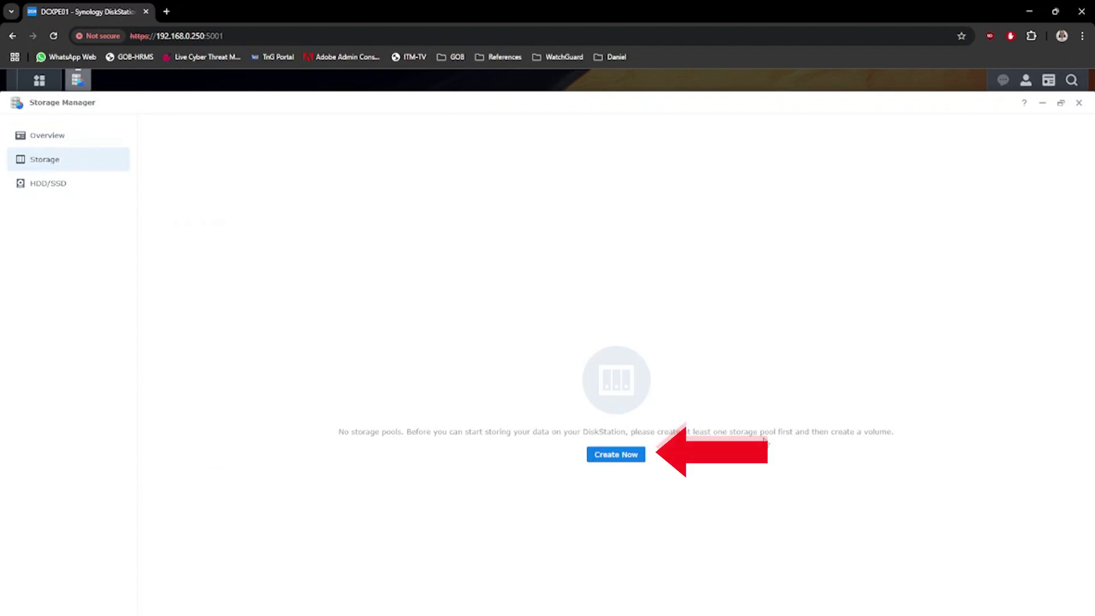
pyautogui.click(625, 463)
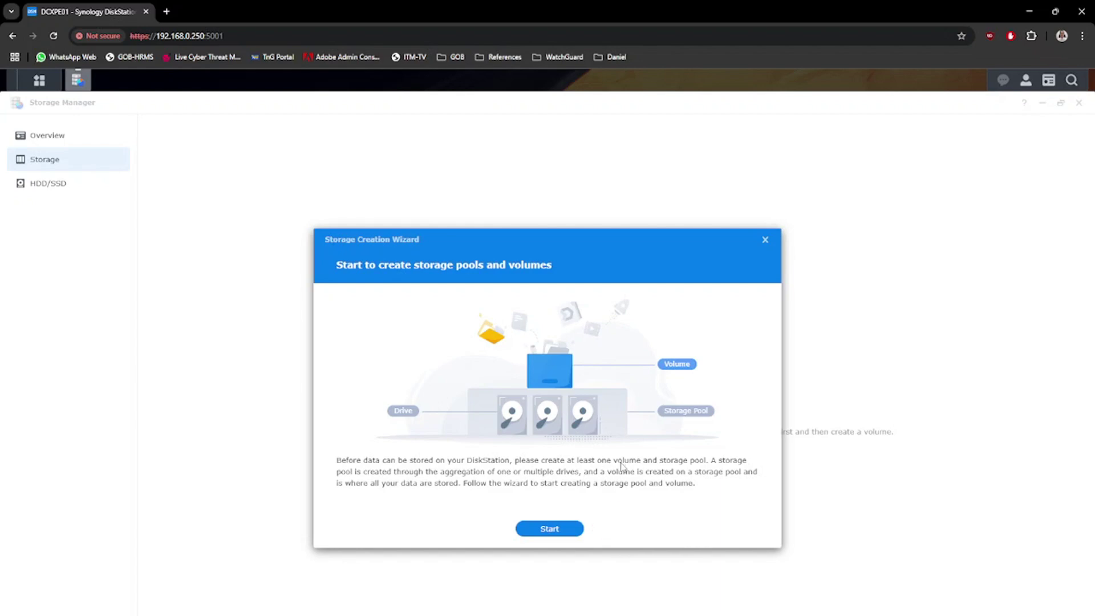
pyautogui.click(564, 535)
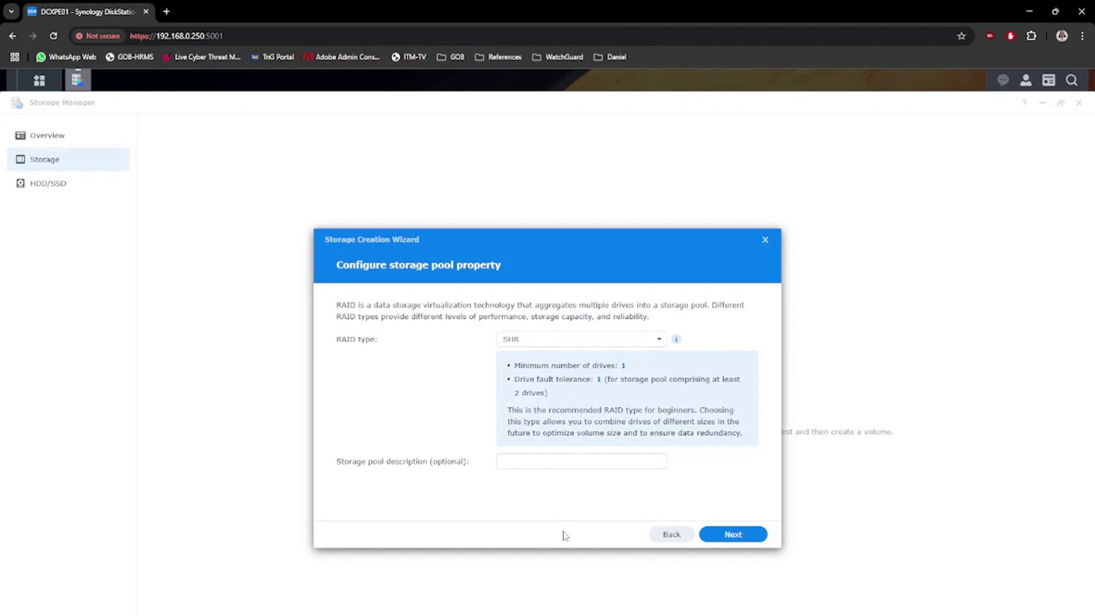
# Keep SHR as the RAID type and select the pool description field.
pyautogui.click(657, 342)
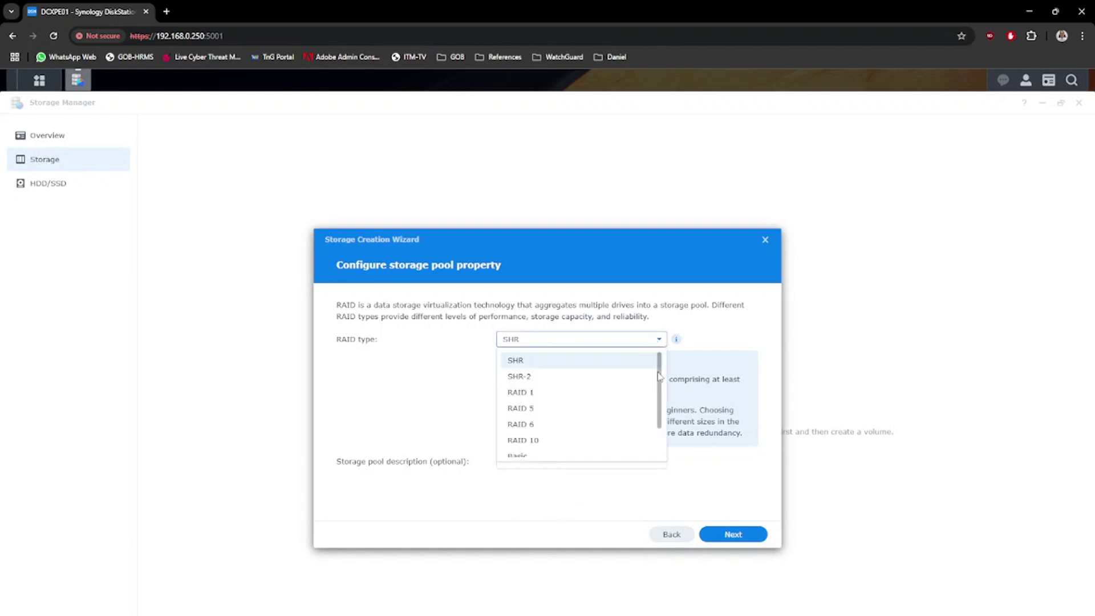
pyautogui.moveTo(661, 377)
pyautogui.mouseDown()
pyautogui.moveTo(660, 420)
pyautogui.moveTo(660, 393)
pyautogui.mouseUp()
pyautogui.click(644, 367)
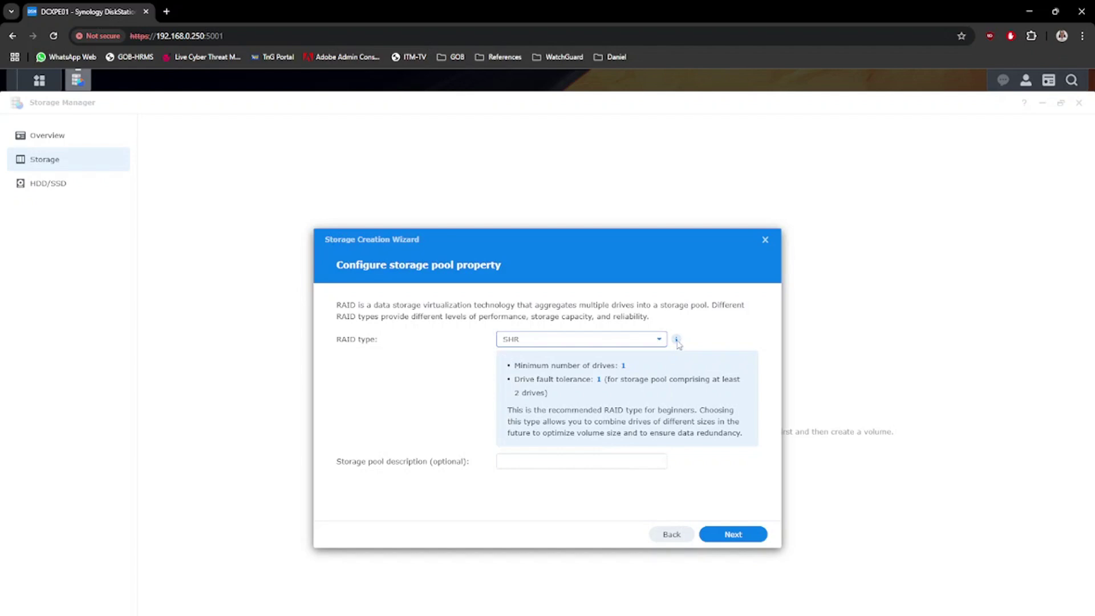
pyautogui.moveTo(676, 341)
pyautogui.click(512, 462)
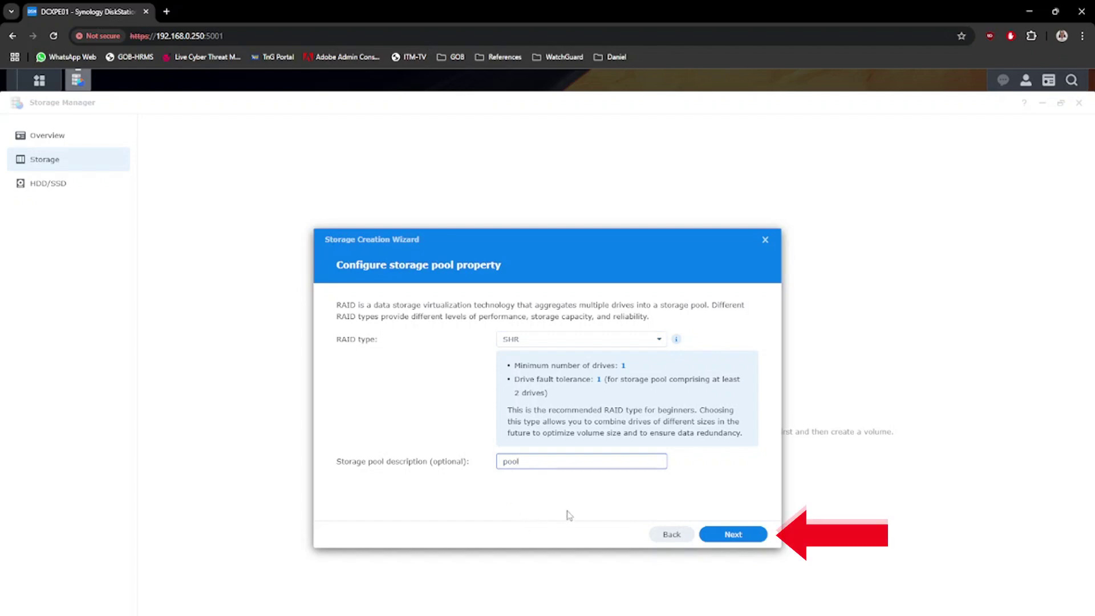
# Select all four drives for the SHR storage pool.
pyautogui.click(734, 534)
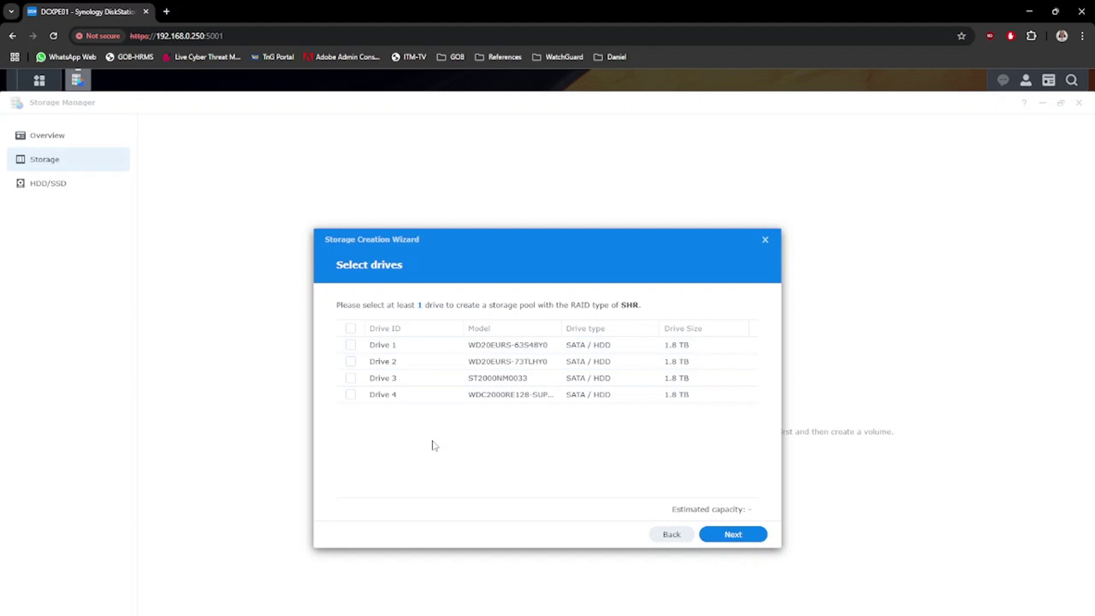
pyautogui.click(351, 329)
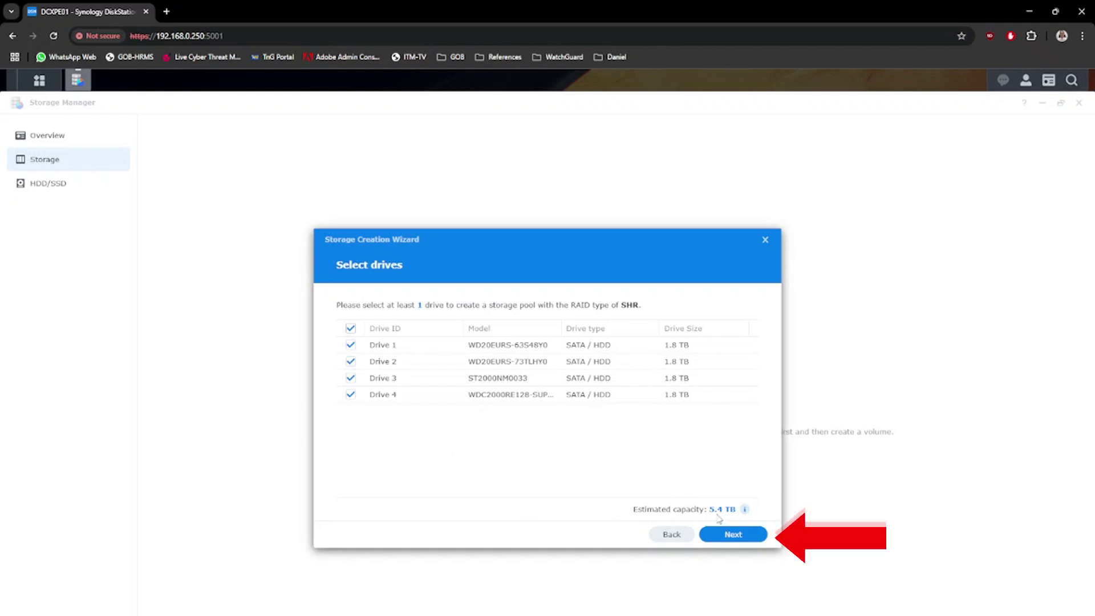
pyautogui.moveTo(745, 512)
# Allocate the full 5558 GB to the volume with the description 'P1V1'.
pyautogui.click(735, 539)
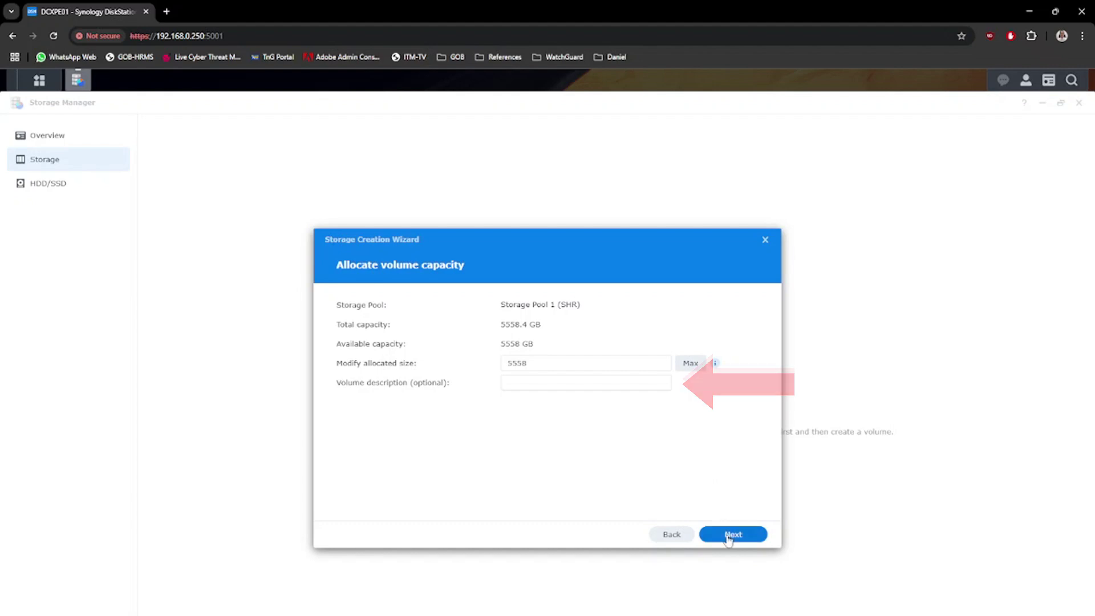
pyautogui.click(557, 382)
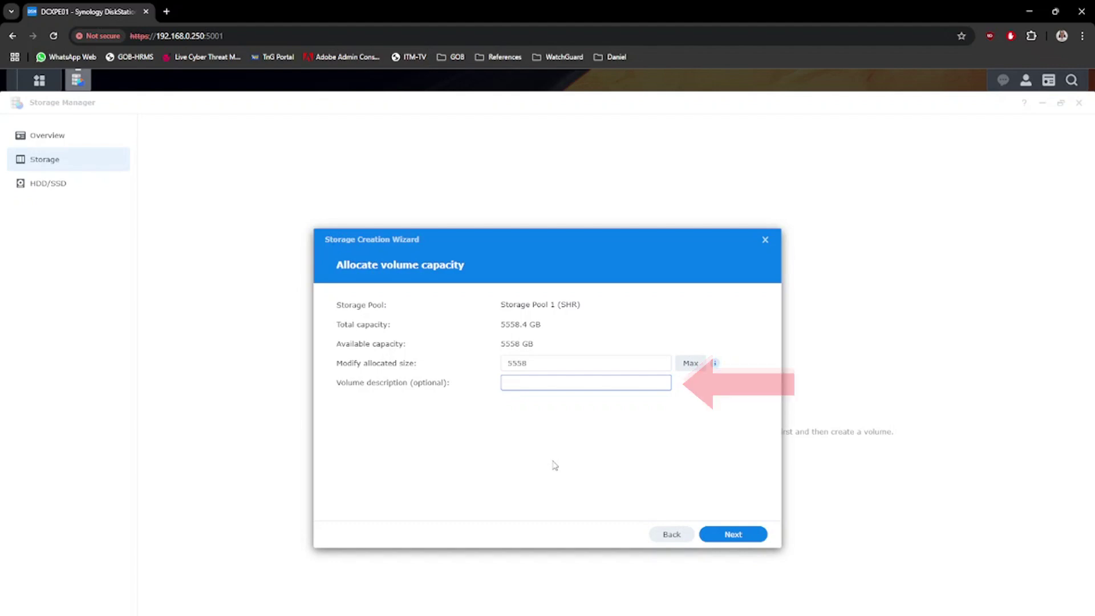
pyautogui.write('P1V1')
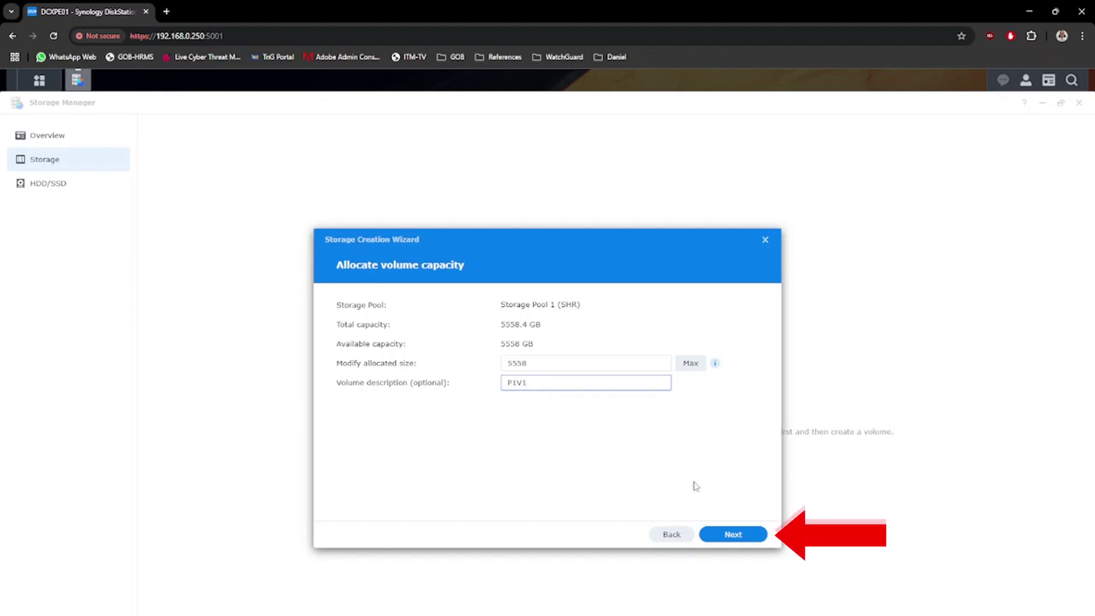
# Keep Btrfs as the file system, apply the settings, and accept erasing the drives.
pyautogui.click(738, 536)
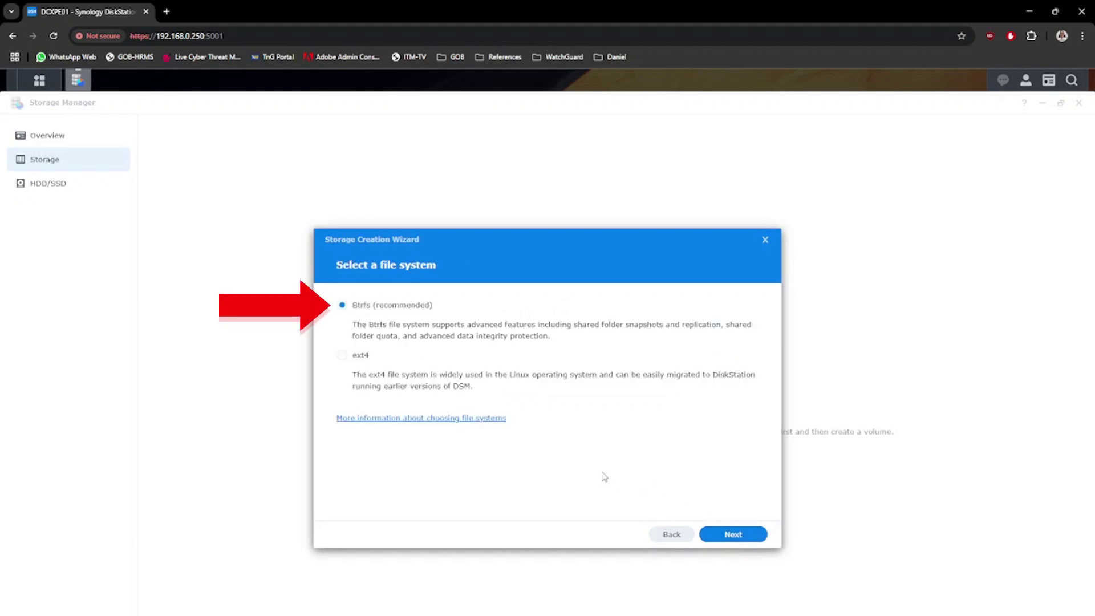
pyautogui.click(342, 356)
pyautogui.click(342, 305)
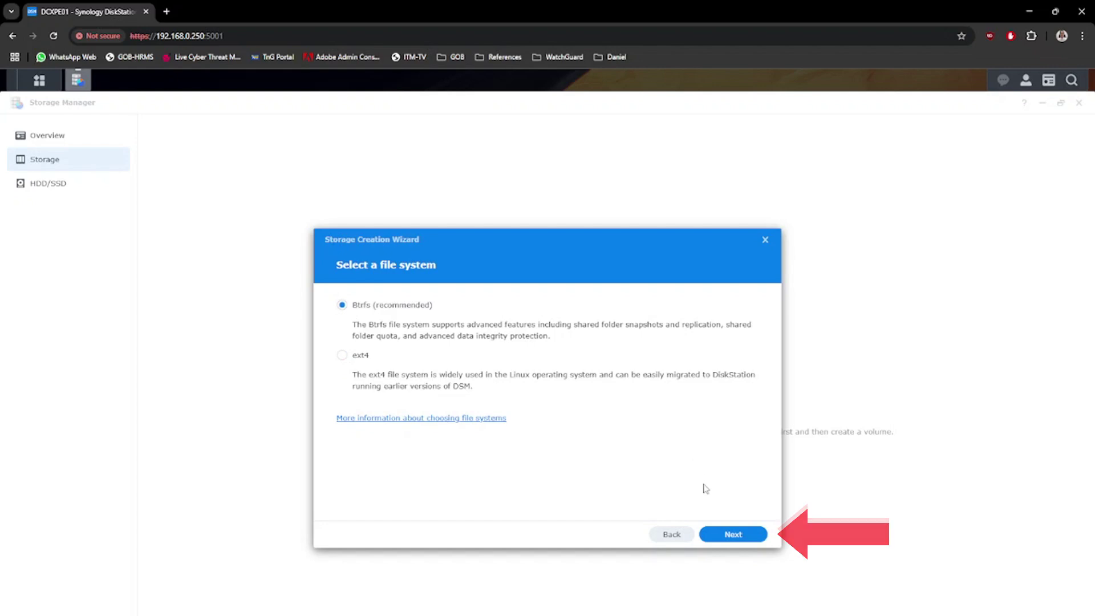
pyautogui.click(742, 539)
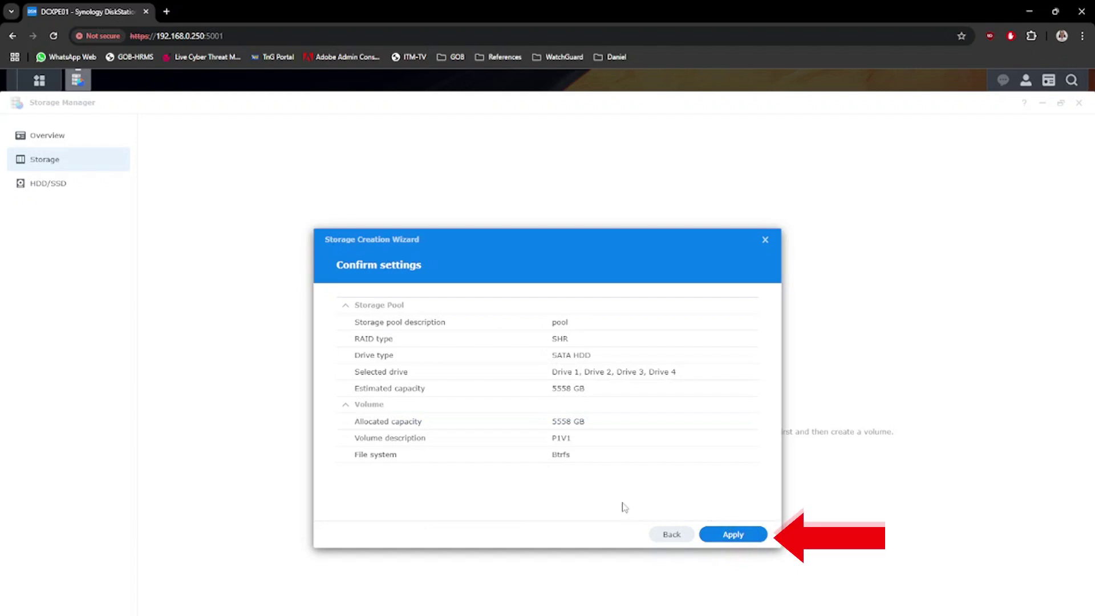
pyautogui.click(752, 538)
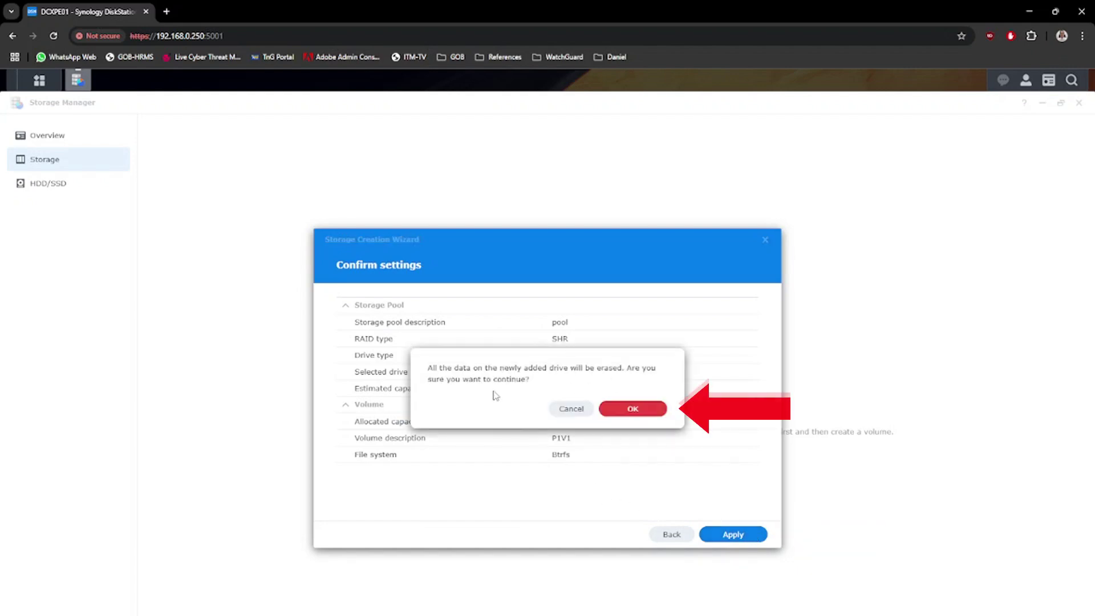
pyautogui.click(655, 411)
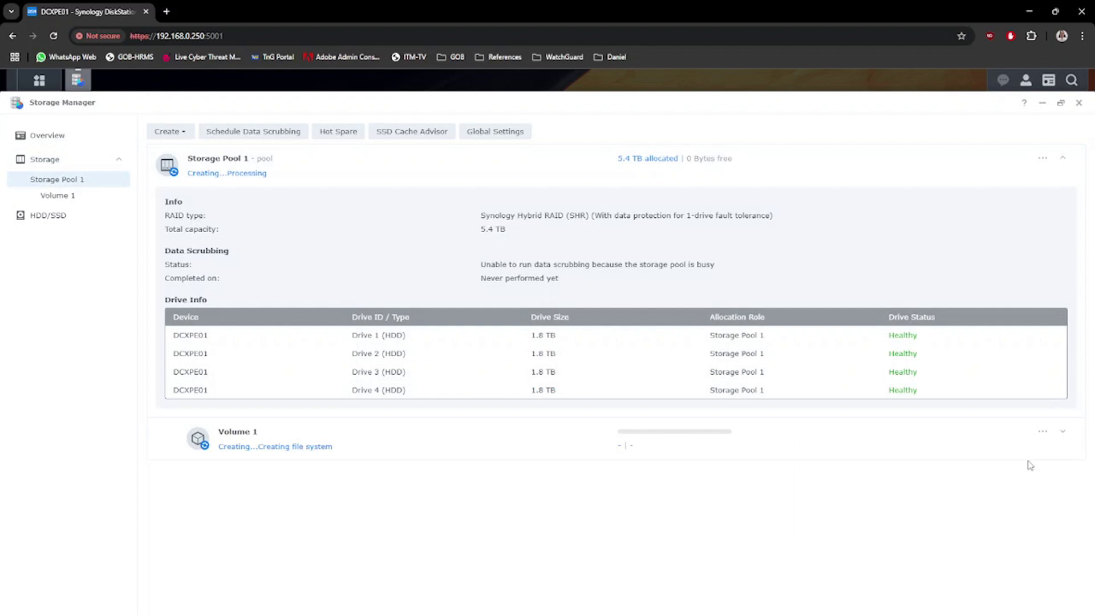
# Expand Volume 1 to confirm its Btrfs file system while creation continues.
pyautogui.click(1063, 433)
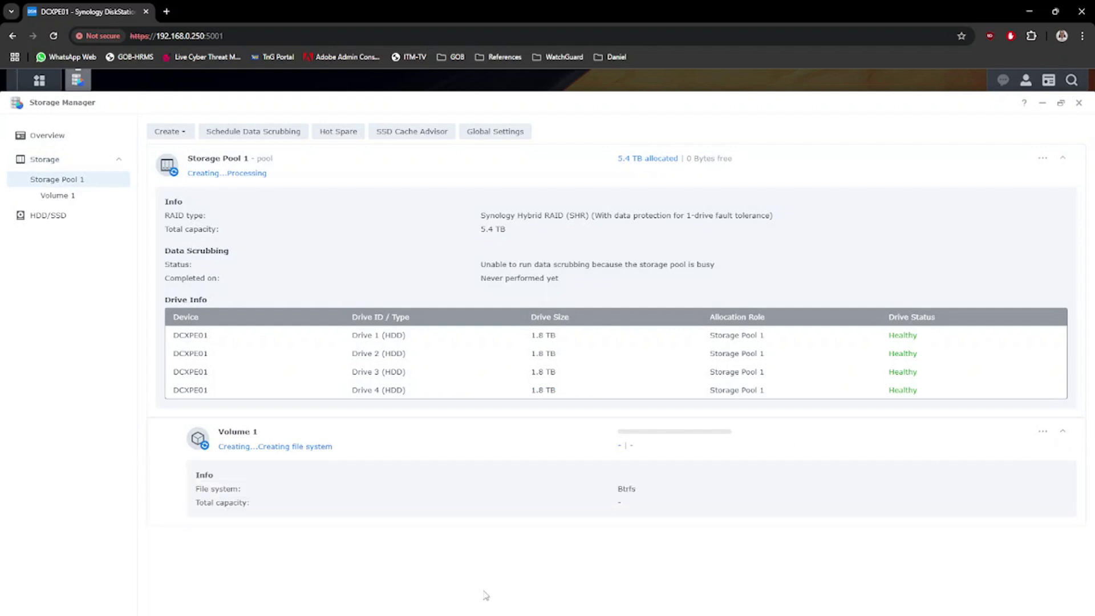